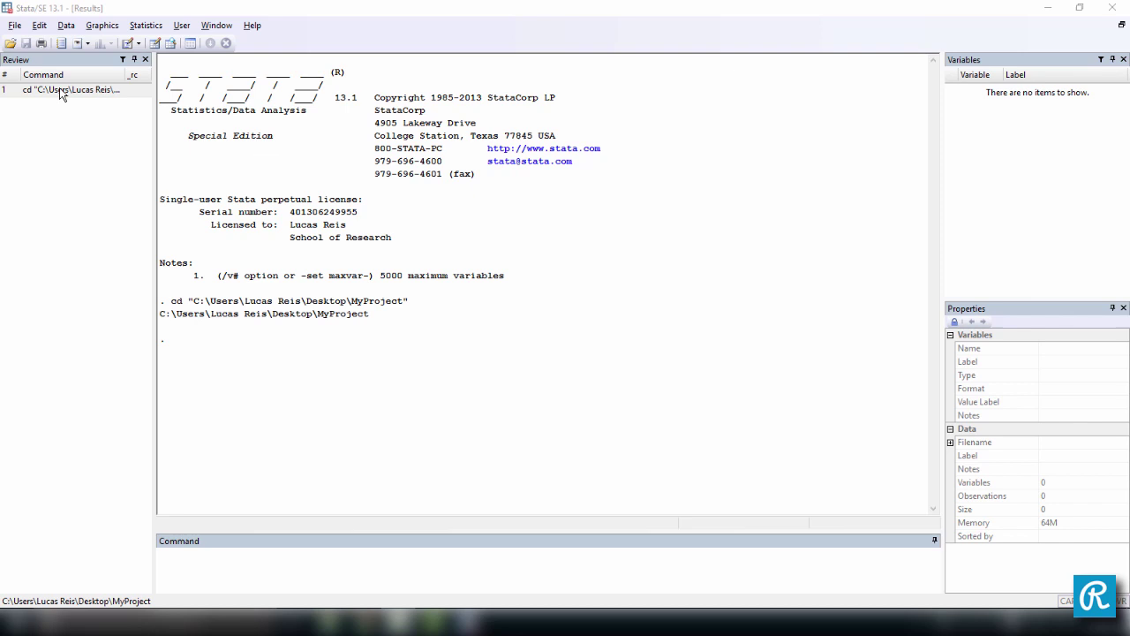
- Import country_small.xlsx from the Excel import dialog, using its first row as variable names
{"action": "left_click", "coordinate": [18, 26]}
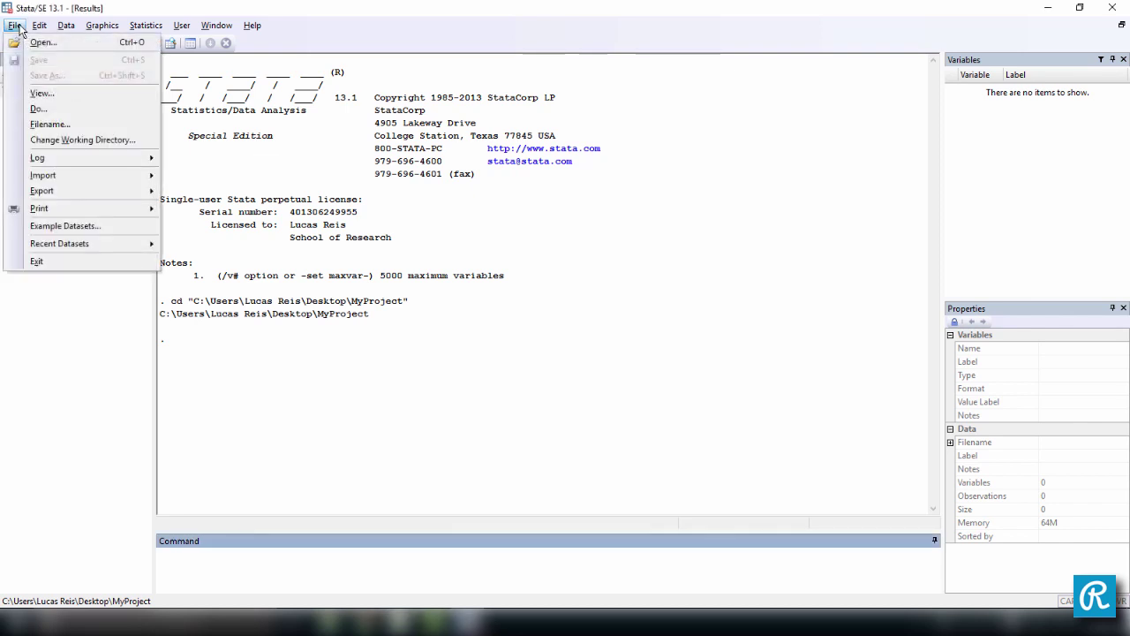
{"action": "mouse_move", "coordinate": [81, 178]}
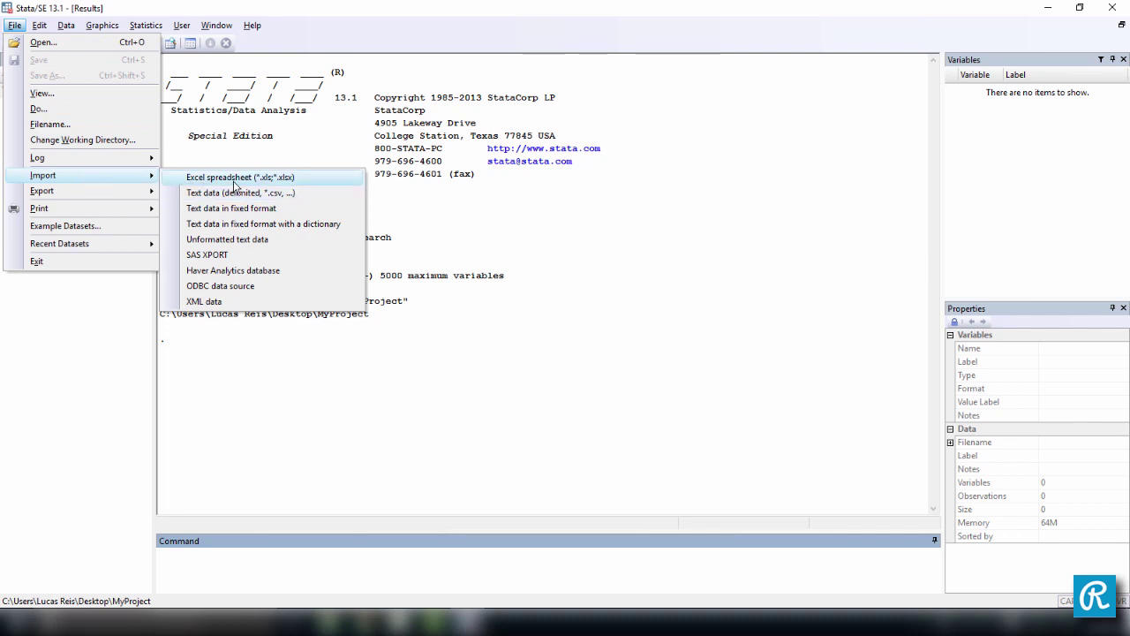
{"action": "left_click", "coordinate": [304, 181]}
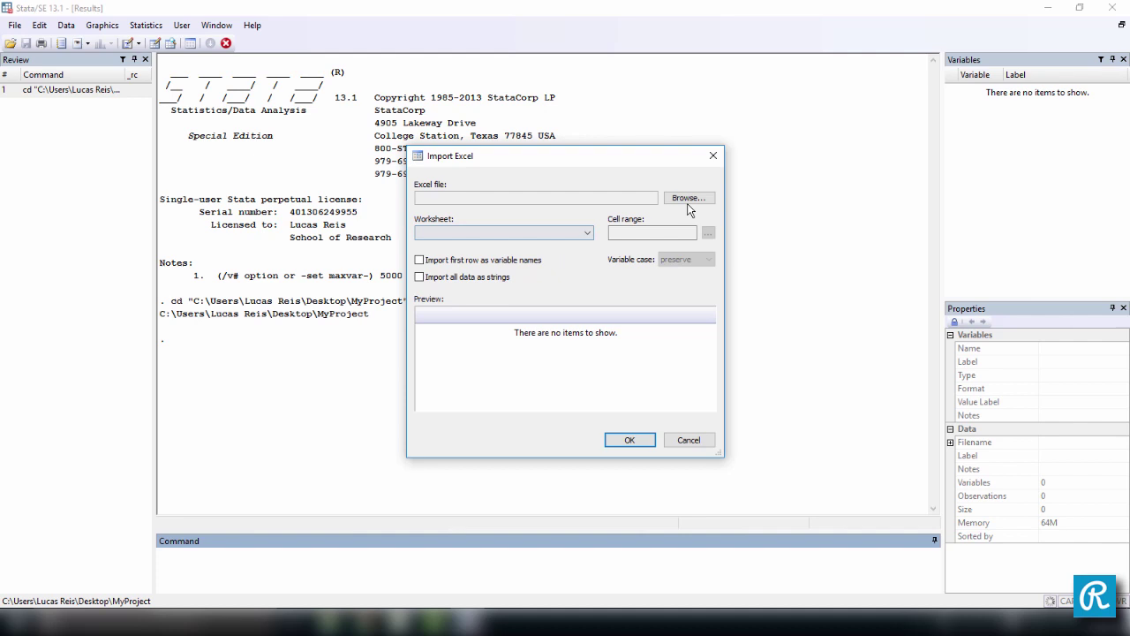
{"action": "left_click_drag", "start_coordinate": [689, 165], "coordinate": [688, 143]}
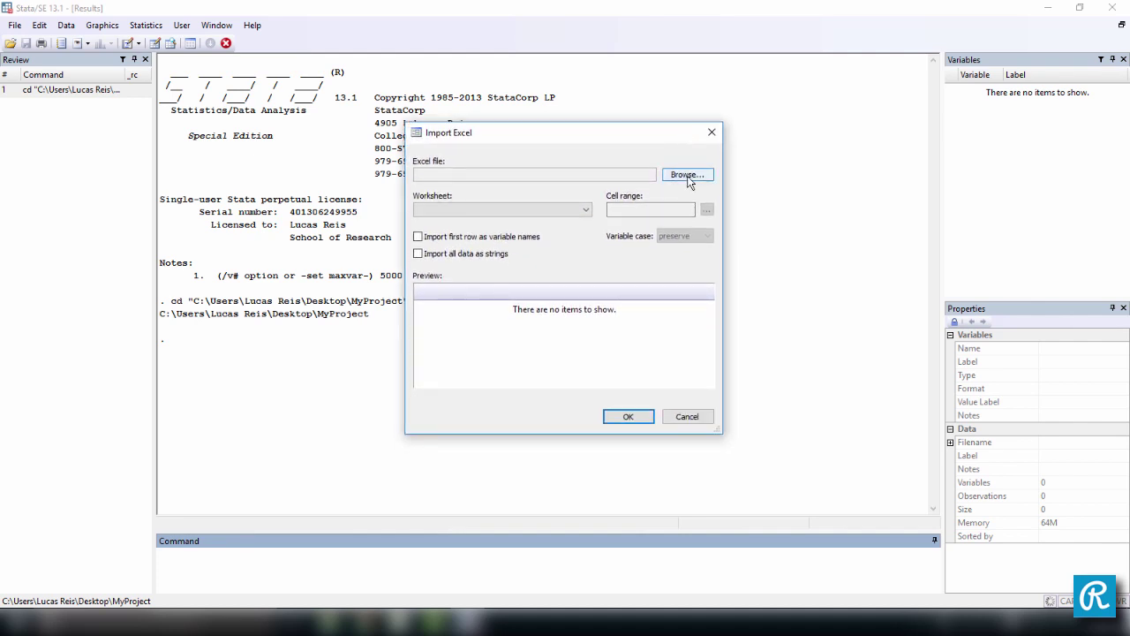
{"action": "left_click", "coordinate": [688, 175]}
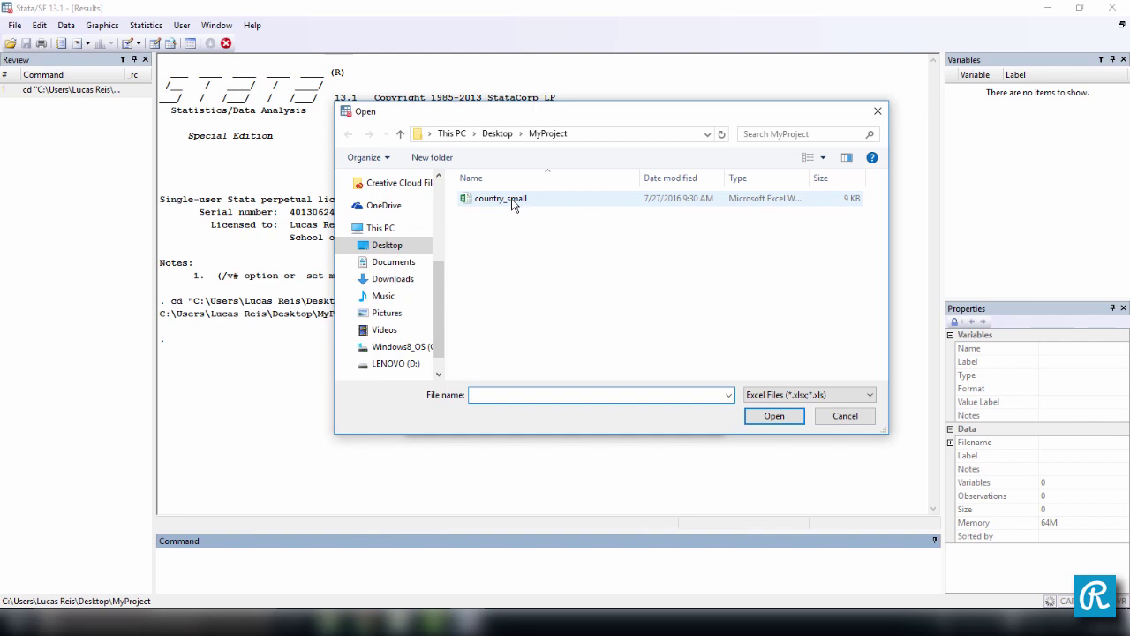
{"action": "left_click", "coordinate": [514, 203]}
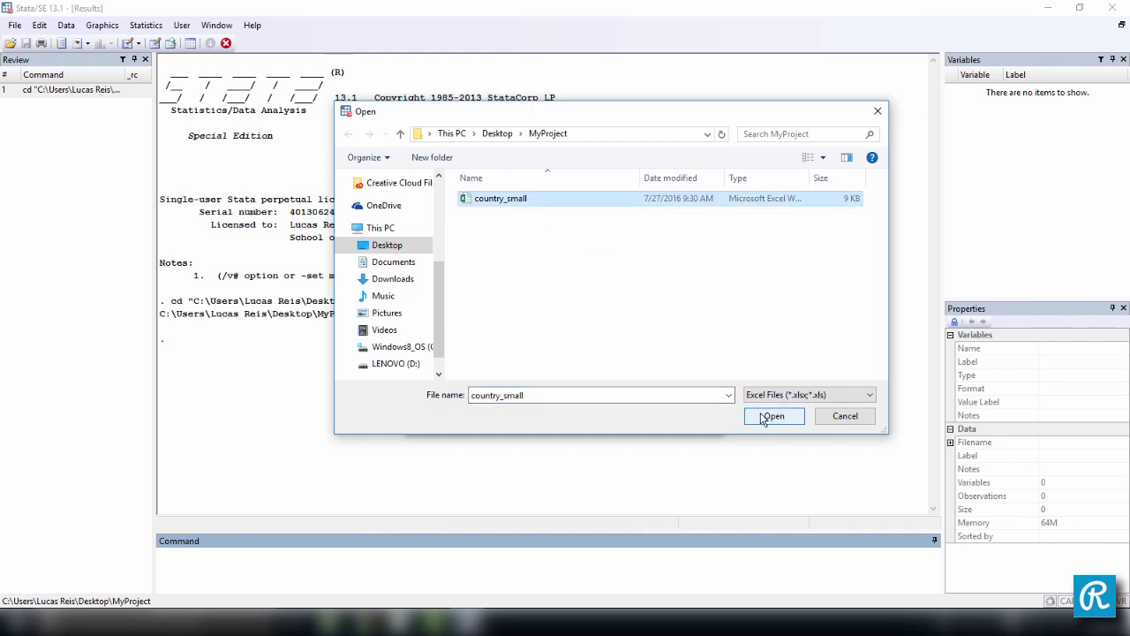
{"action": "left_click", "coordinate": [765, 418]}
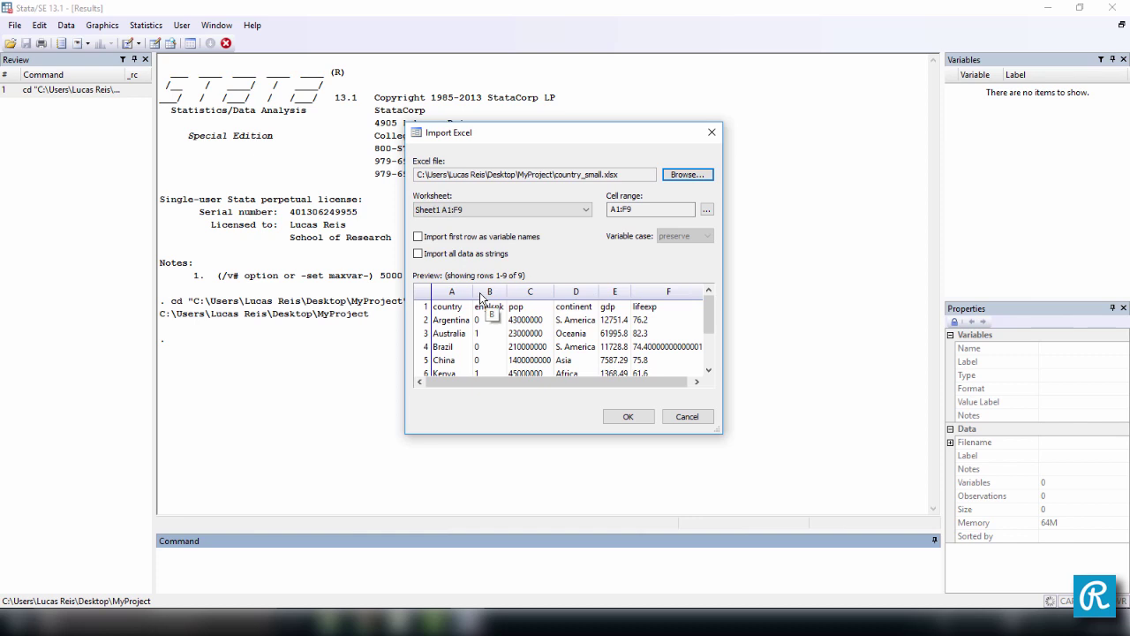
{"action": "left_click", "coordinate": [418, 238]}
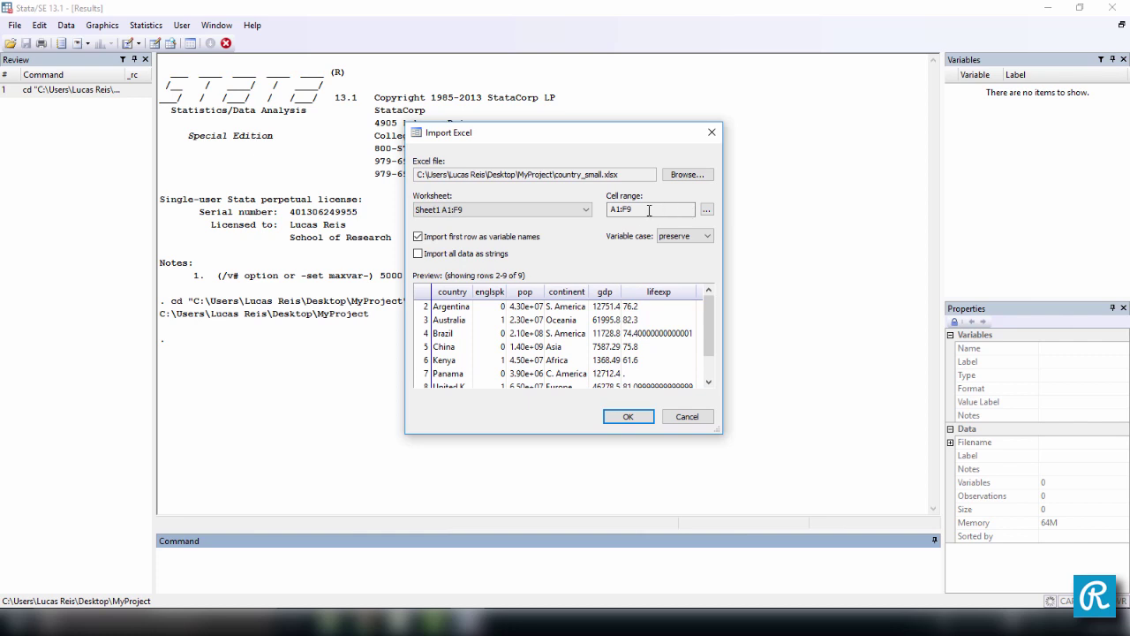
{"action": "left_click", "coordinate": [628, 418]}
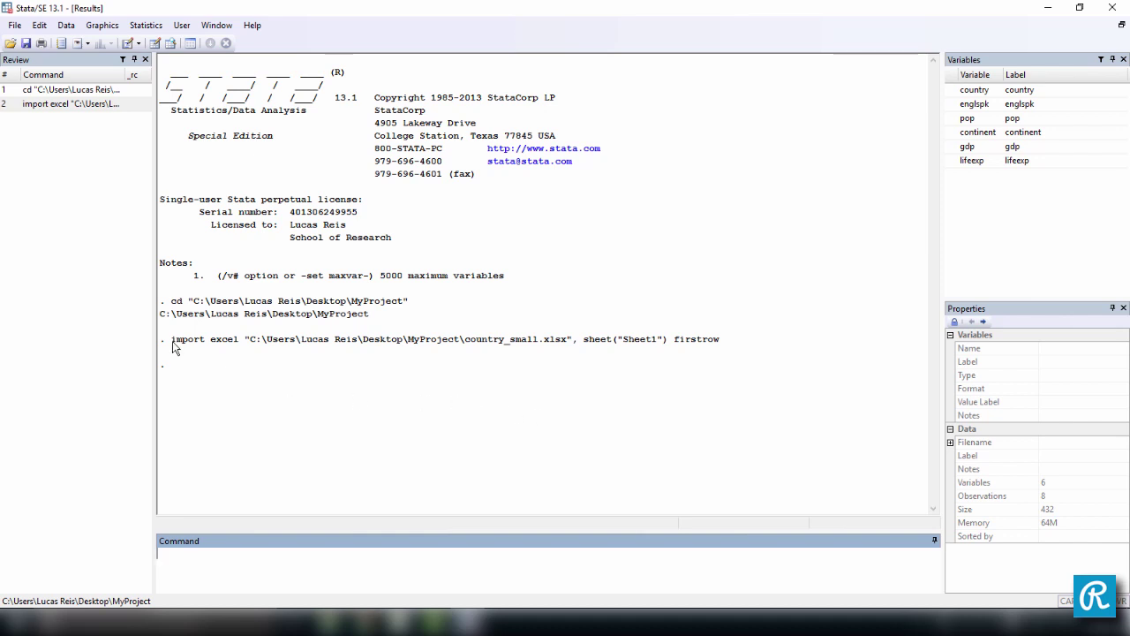
{"action": "left_click_drag", "start_coordinate": [173, 346], "coordinate": [201, 349]}
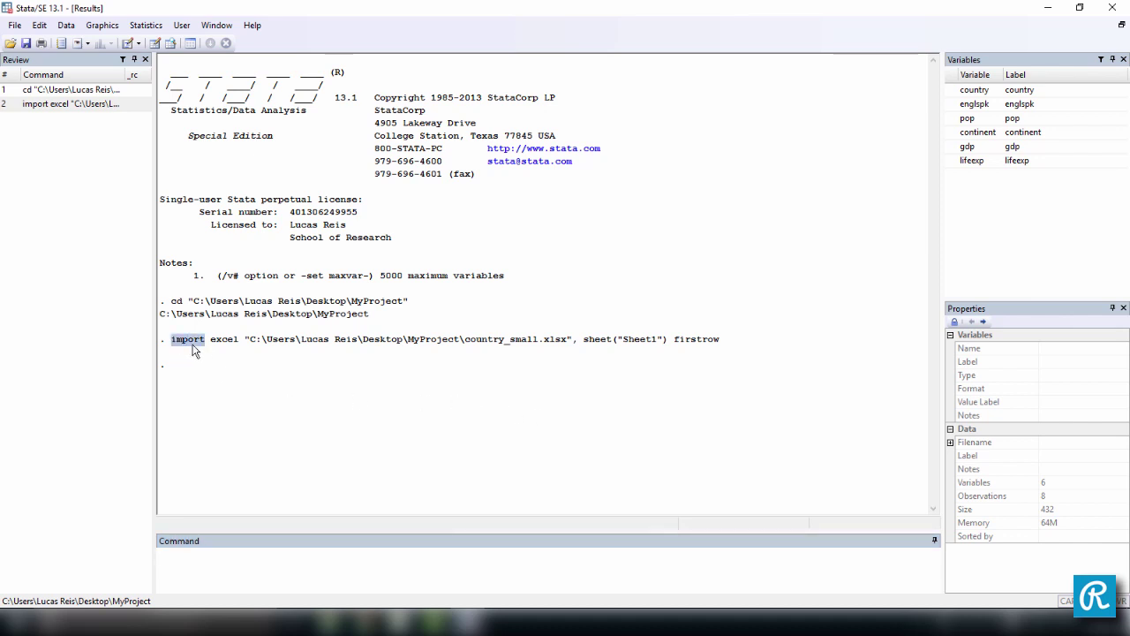
{"action": "left_click", "coordinate": [191, 348]}
{"action": "left_click_drag", "start_coordinate": [173, 346], "coordinate": [272, 344]}
{"action": "left_click", "coordinate": [570, 345]}
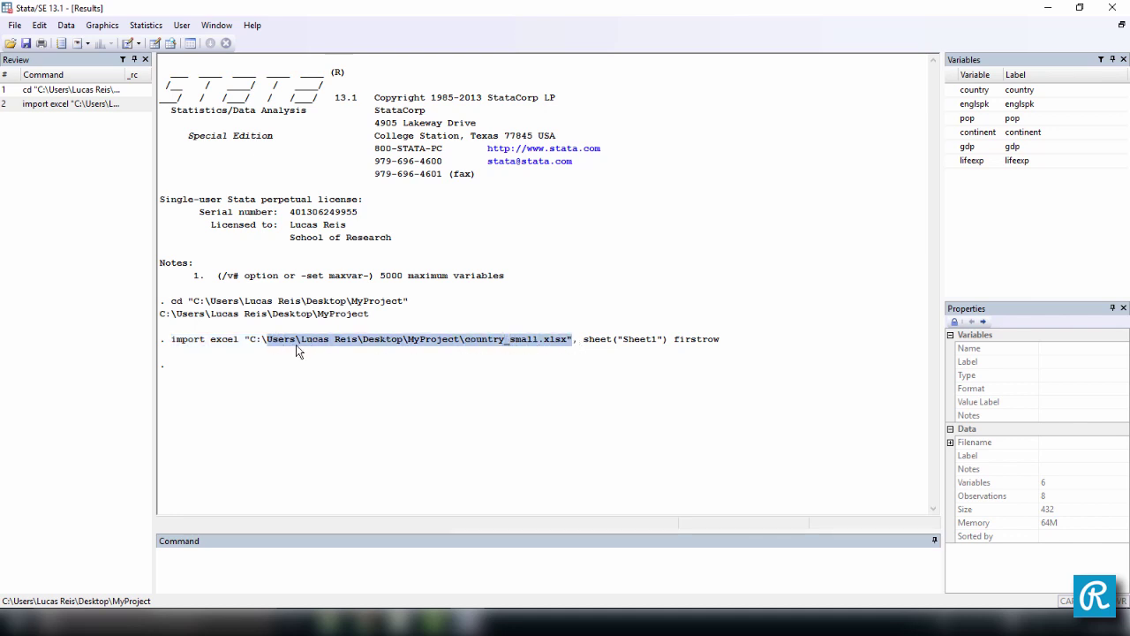
{"action": "left_click", "coordinate": [472, 344]}
{"action": "left_click_drag", "start_coordinate": [461, 344], "coordinate": [570, 345]}
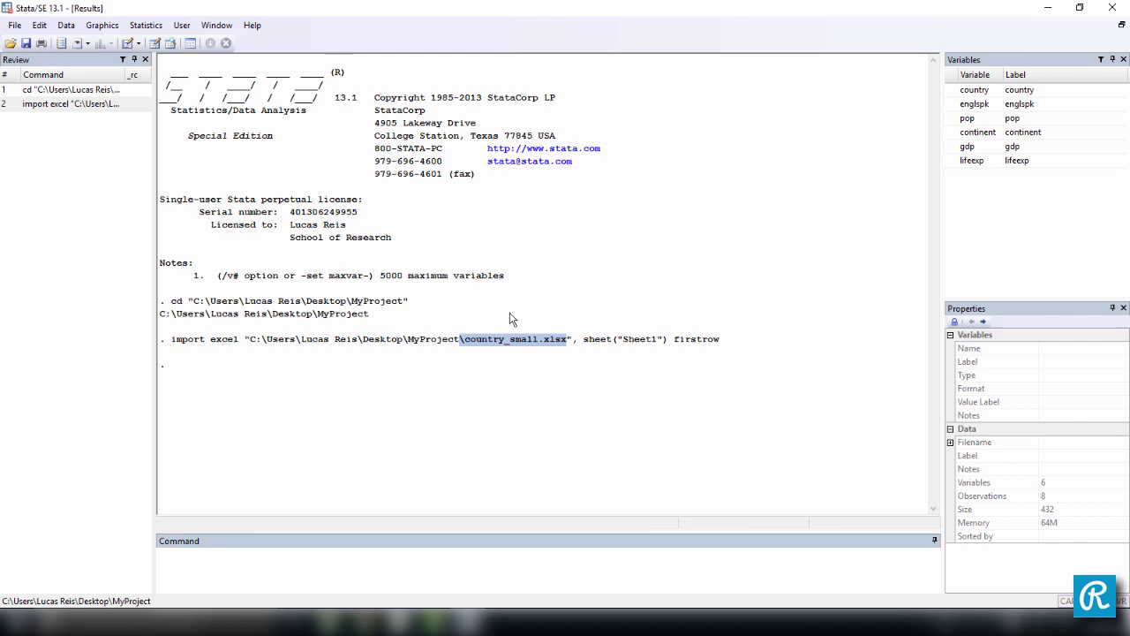
{"action": "left_click", "coordinate": [575, 345]}
{"action": "left_click_drag", "start_coordinate": [572, 344], "coordinate": [660, 346]}
{"action": "left_click", "coordinate": [618, 346]}
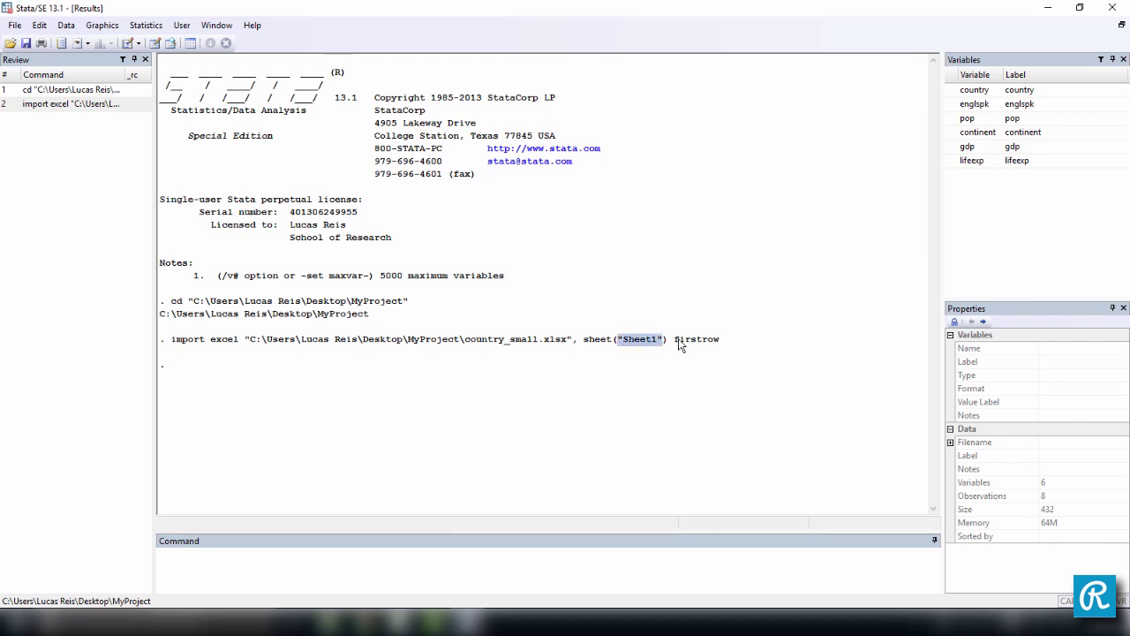
{"action": "left_click_drag", "start_coordinate": [673, 346], "coordinate": [718, 346]}
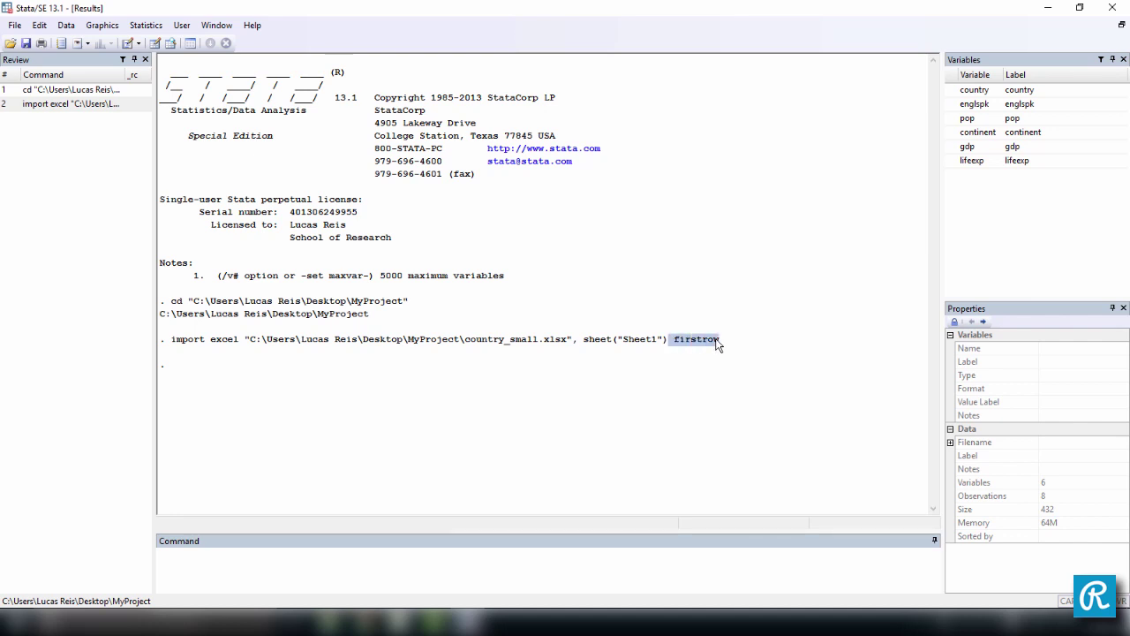
{"action": "left_click", "coordinate": [174, 346]}
{"action": "left_click_drag", "start_coordinate": [174, 346], "coordinate": [719, 346]}
{"action": "key", "text": "ctrl+c"}
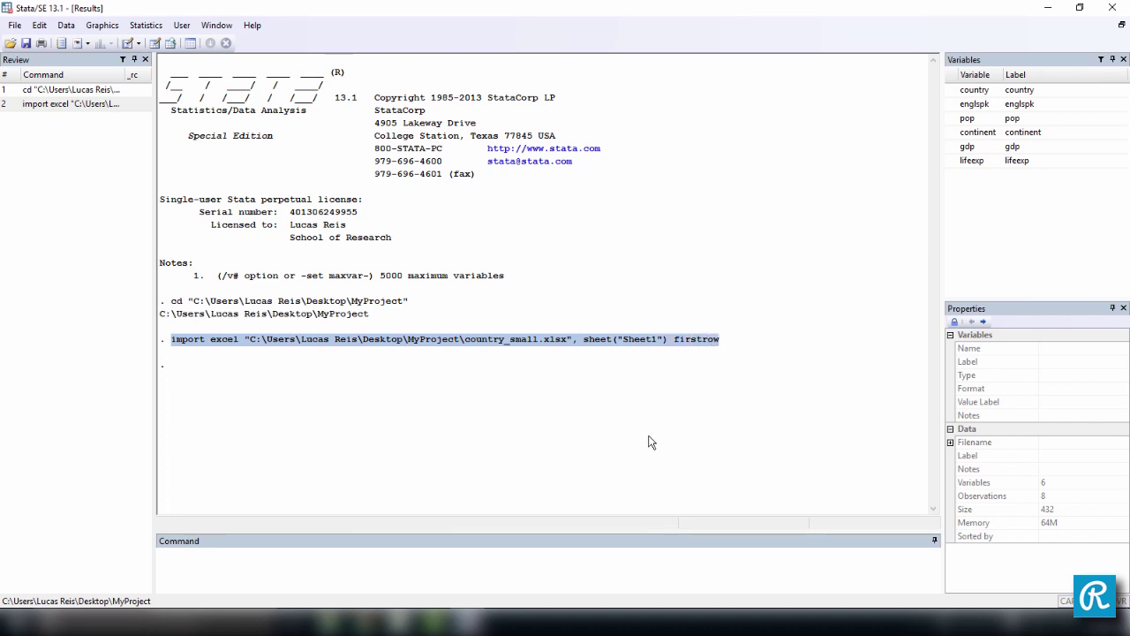
- Paste the import command and strip the folder path, leaving just country_small.xlsx
{"action": "left_click", "coordinate": [654, 567]}
{"action": "key", "text": "ctrl+v"}
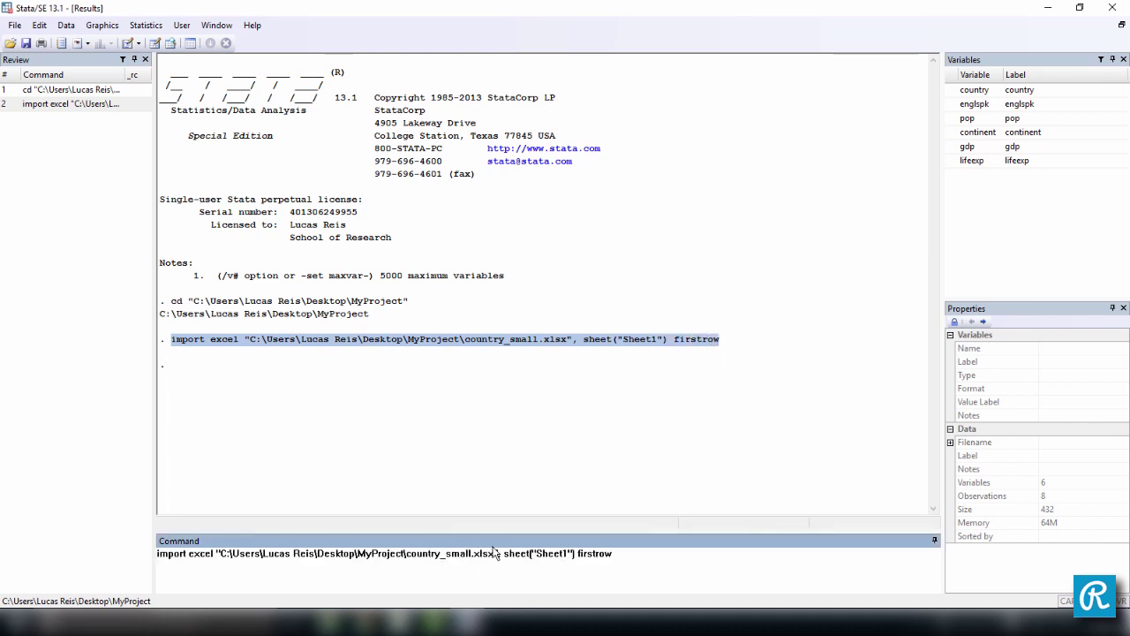
{"action": "left_click_drag", "start_coordinate": [497, 553], "coordinate": [222, 550]}
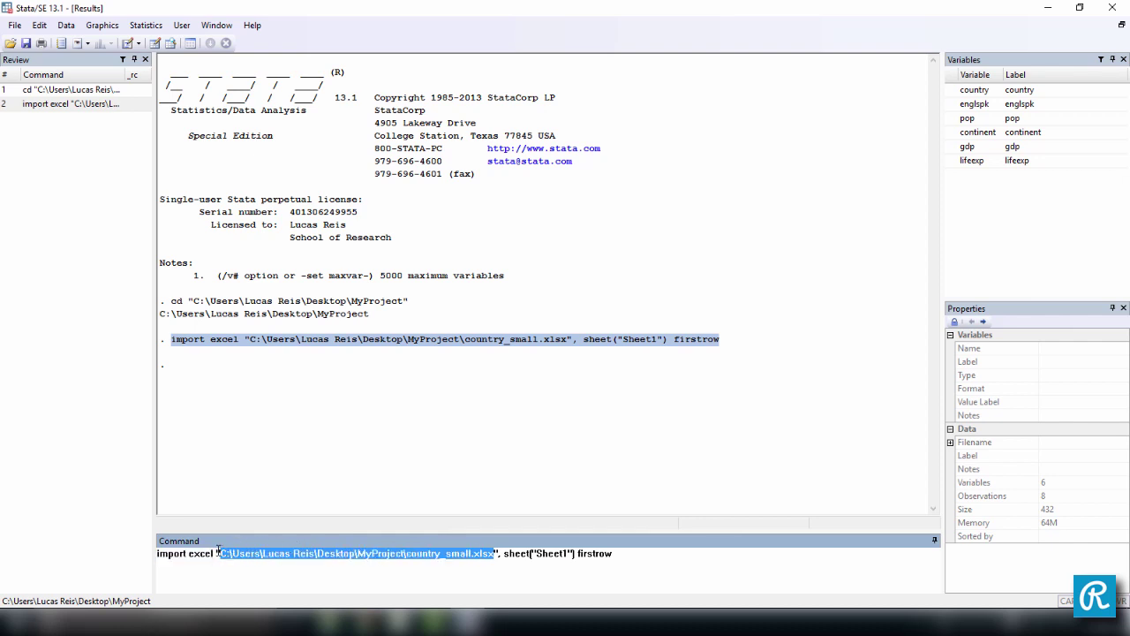
{"action": "left_click", "coordinate": [406, 553]}
{"action": "left_click_drag", "start_coordinate": [405, 553], "coordinate": [215, 553]}
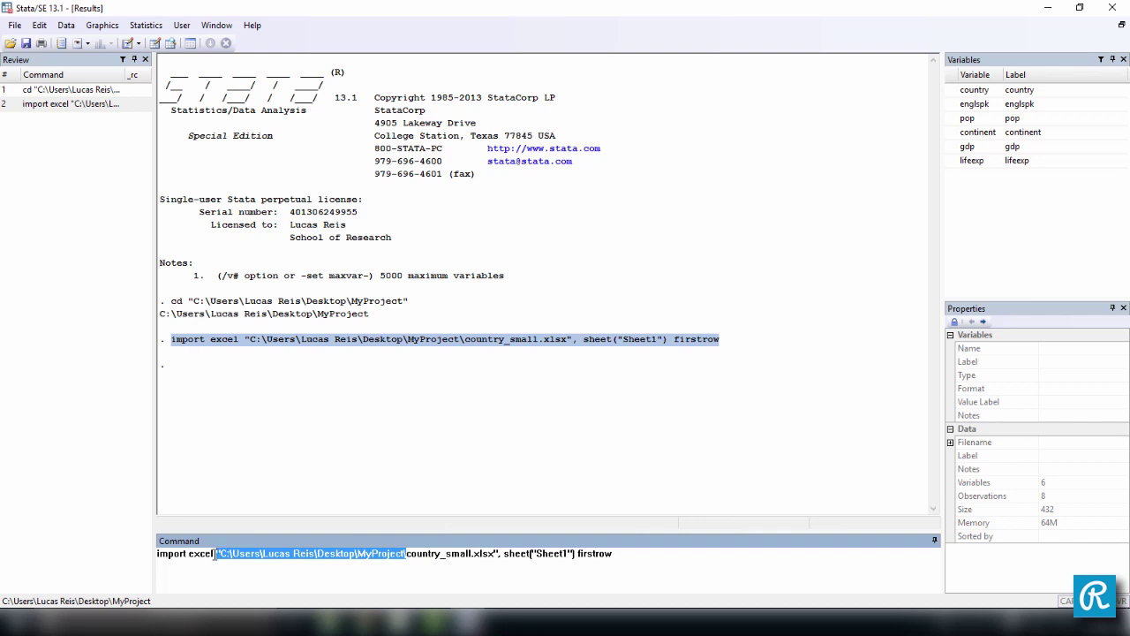
{"action": "key", "text": "BackSpace"}
{"action": "left_click", "coordinate": [309, 556]}
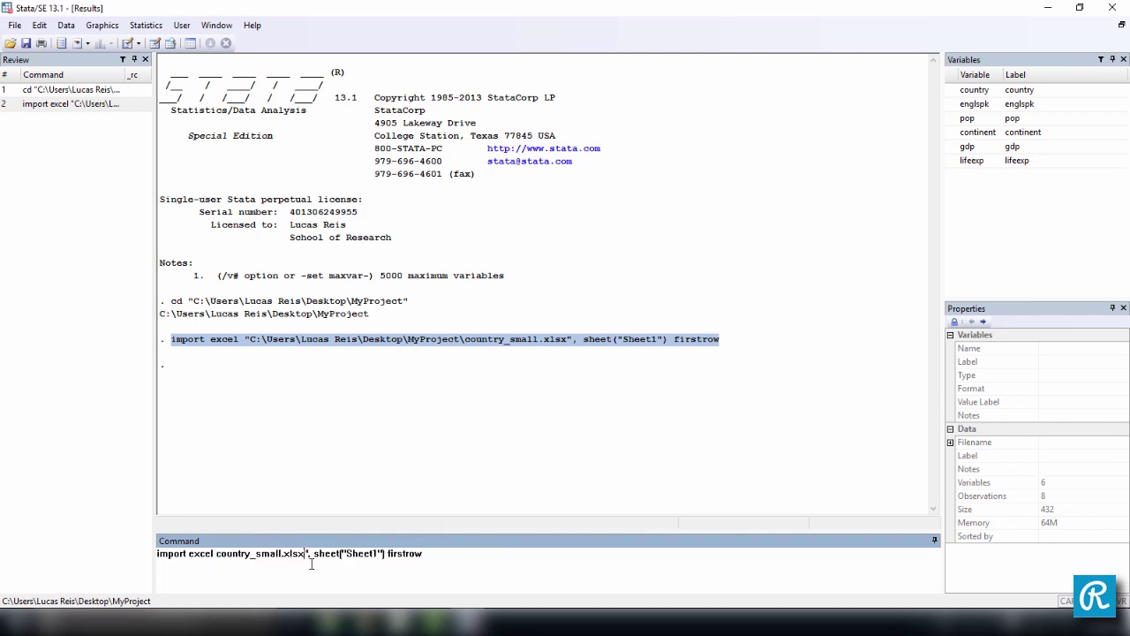
{"action": "key", "text": "BackSpace"}
- Drop the sheet("Sheet1") option and run 'import excel country_small.xlsx, firstrow clear'
{"action": "left_click", "coordinate": [177, 304]}
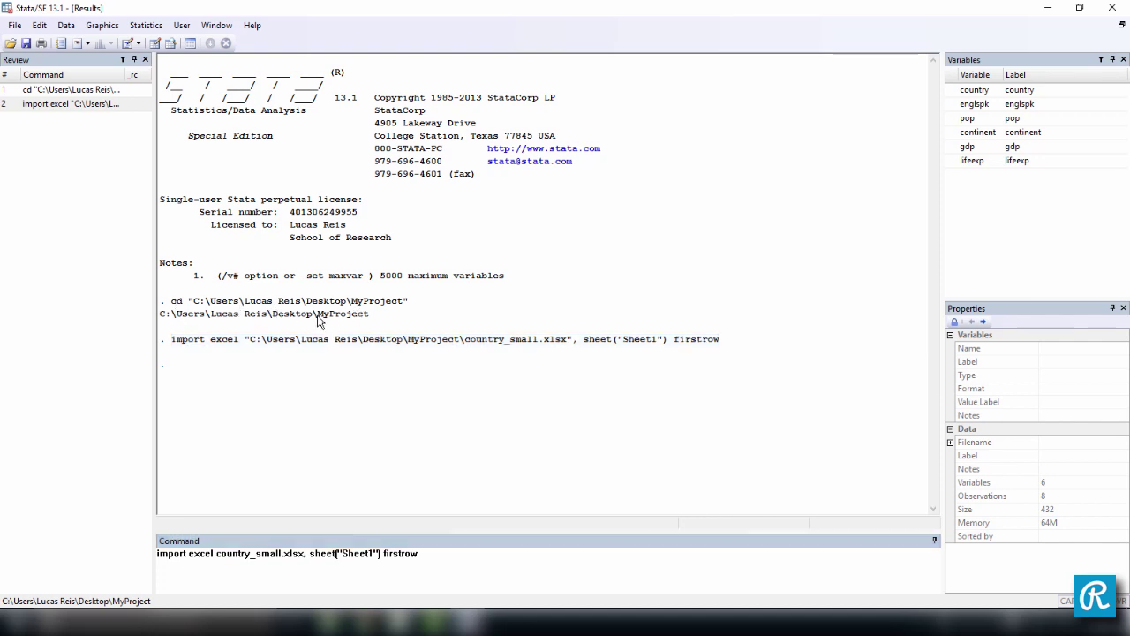
{"action": "left_click_drag", "start_coordinate": [313, 315], "coordinate": [367, 320]}
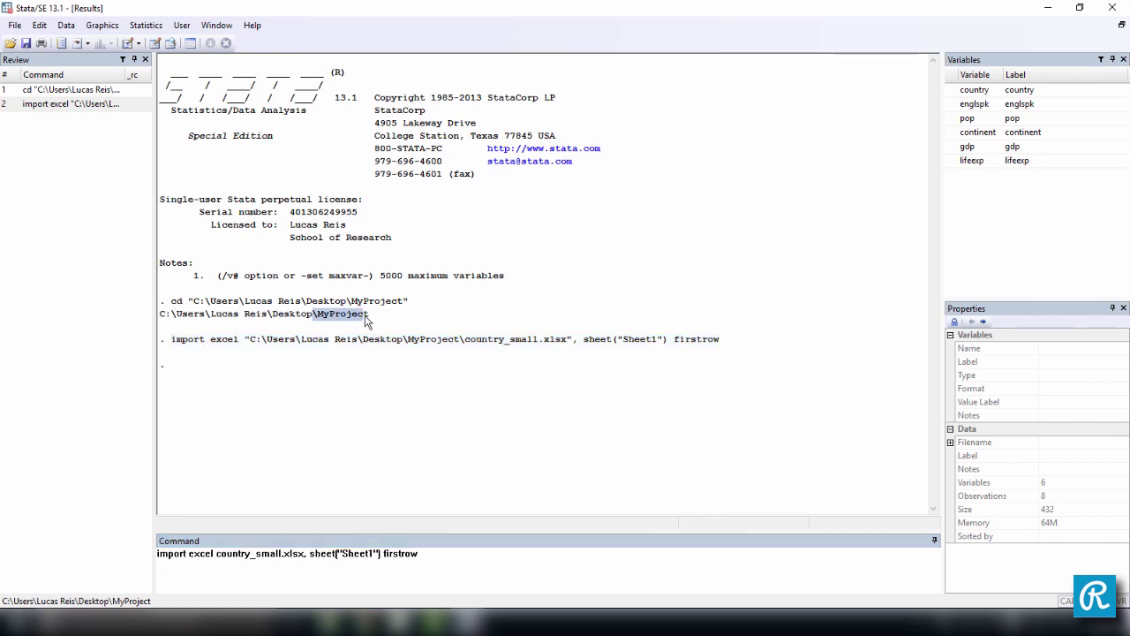
{"action": "left_click", "coordinate": [306, 554]}
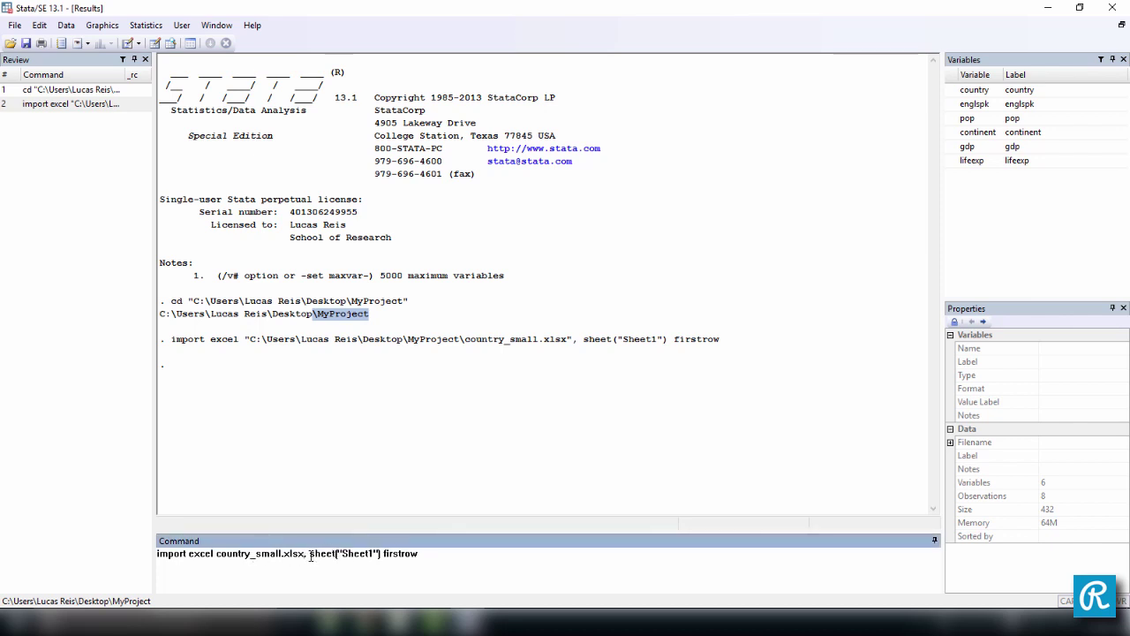
{"action": "left_click_drag", "start_coordinate": [310, 555], "coordinate": [383, 562]}
{"action": "key", "text": "Delete"}
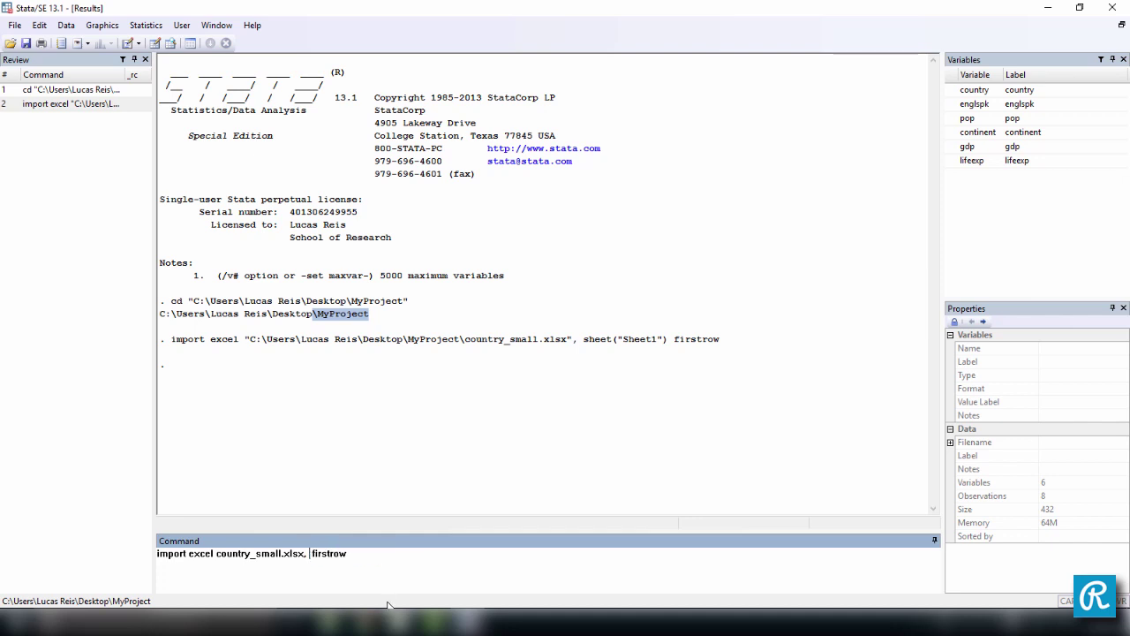
{"action": "key", "text": "BackSpace"}
{"action": "type", "text": "ear"}
{"action": "key", "text": "shift+Left"}
{"action": "key", "text": "shift+Left"}
{"action": "key", "text": "shift+Left"}
{"action": "key", "text": "Home"}
{"action": "left_click", "coordinate": [398, 558]}
{"action": "key", "text": "Return"}
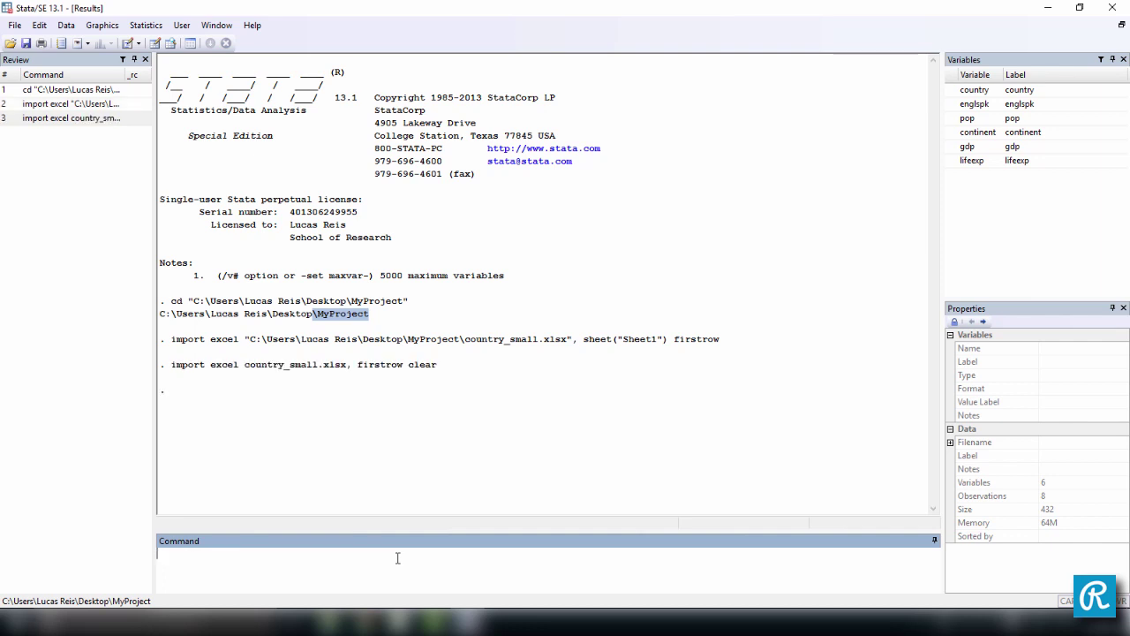
- Run browse to open the loaded dataset in the Data Editor
{"action": "left_click", "coordinate": [587, 430]}
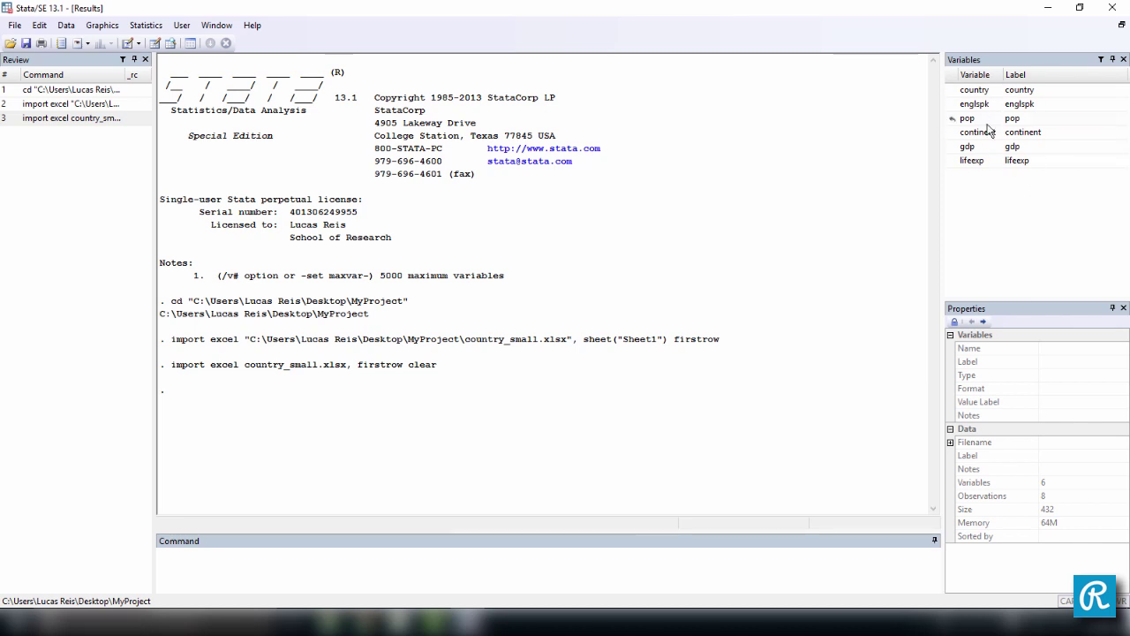
{"action": "left_click", "coordinate": [396, 554]}
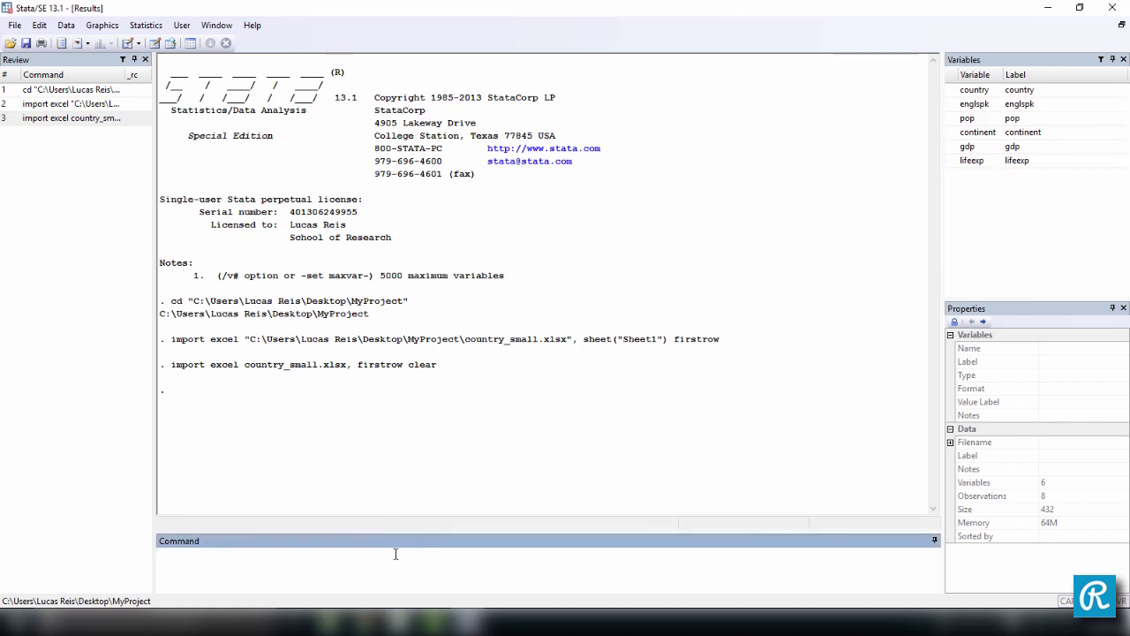
{"action": "type", "text": "browse"}
{"action": "key", "text": "Return"}
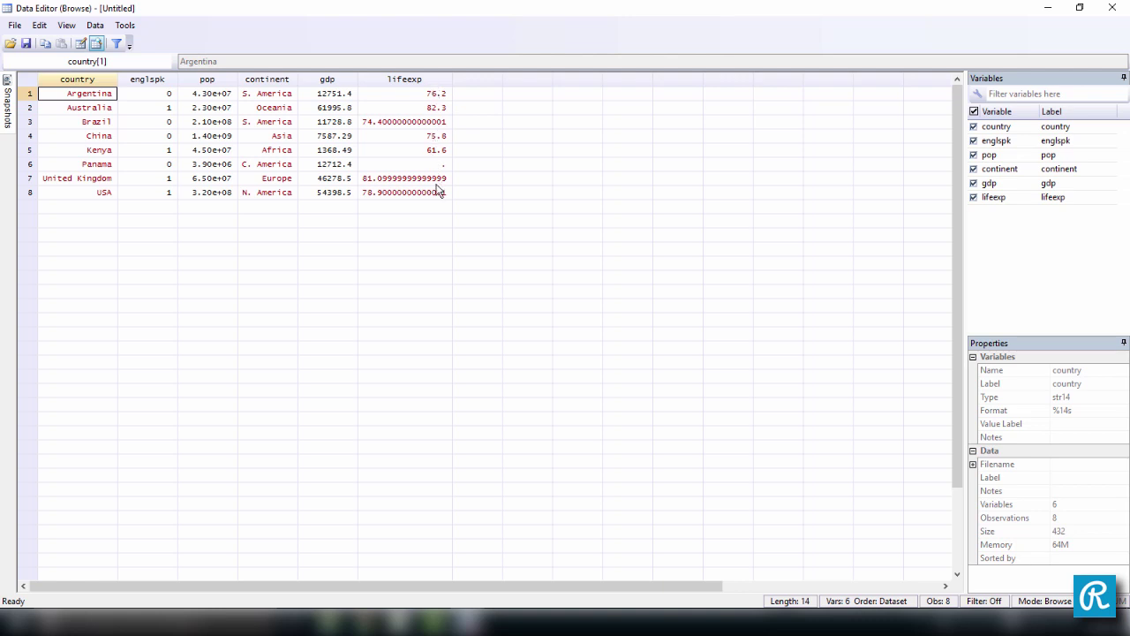
- Step through the lifeexp values, including Panama's missing entry, then close the Data Editor
{"action": "left_click", "coordinate": [430, 80]}
{"action": "left_click", "coordinate": [428, 94]}
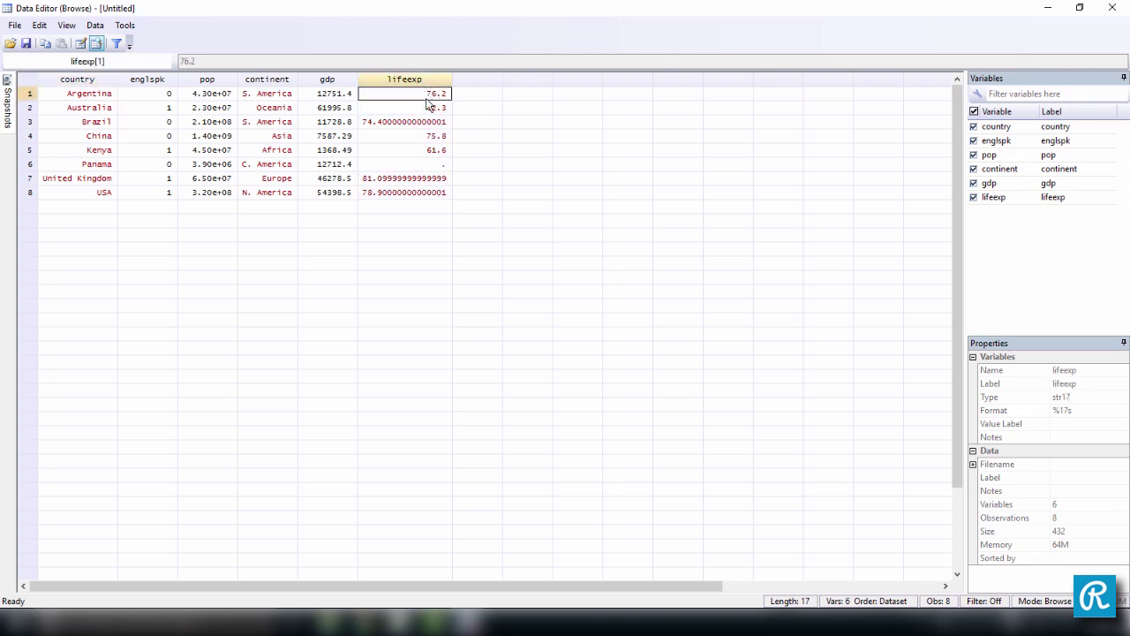
{"action": "left_click", "coordinate": [432, 110]}
{"action": "left_click", "coordinate": [433, 122]}
{"action": "left_click", "coordinate": [430, 136]}
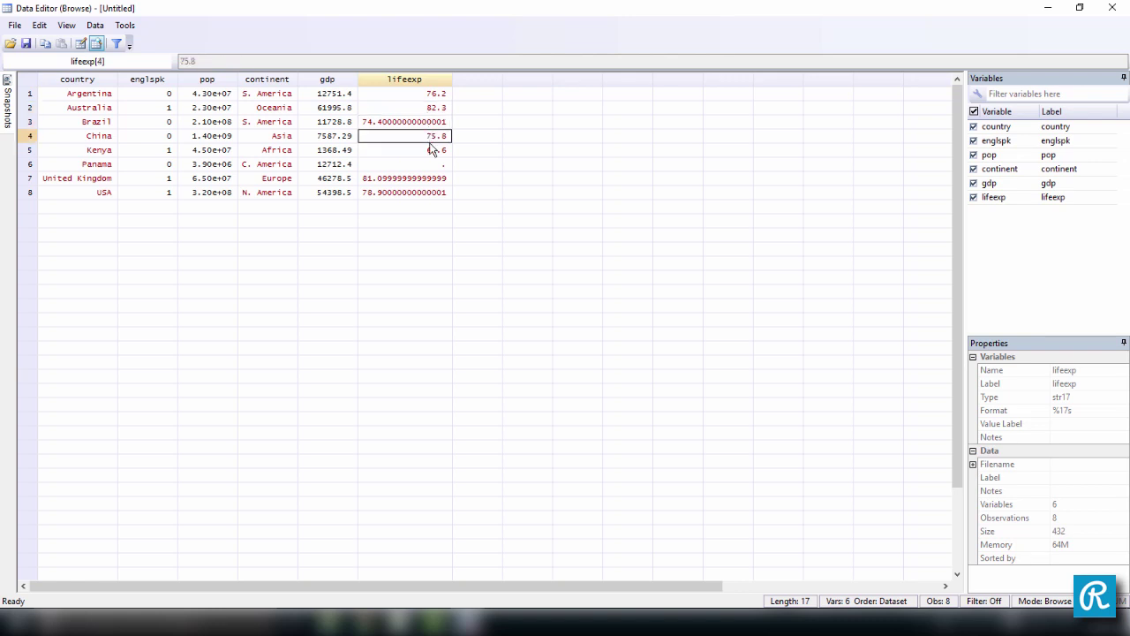
{"action": "left_click", "coordinate": [433, 150]}
{"action": "left_click", "coordinate": [435, 164]}
{"action": "left_click", "coordinate": [436, 178]}
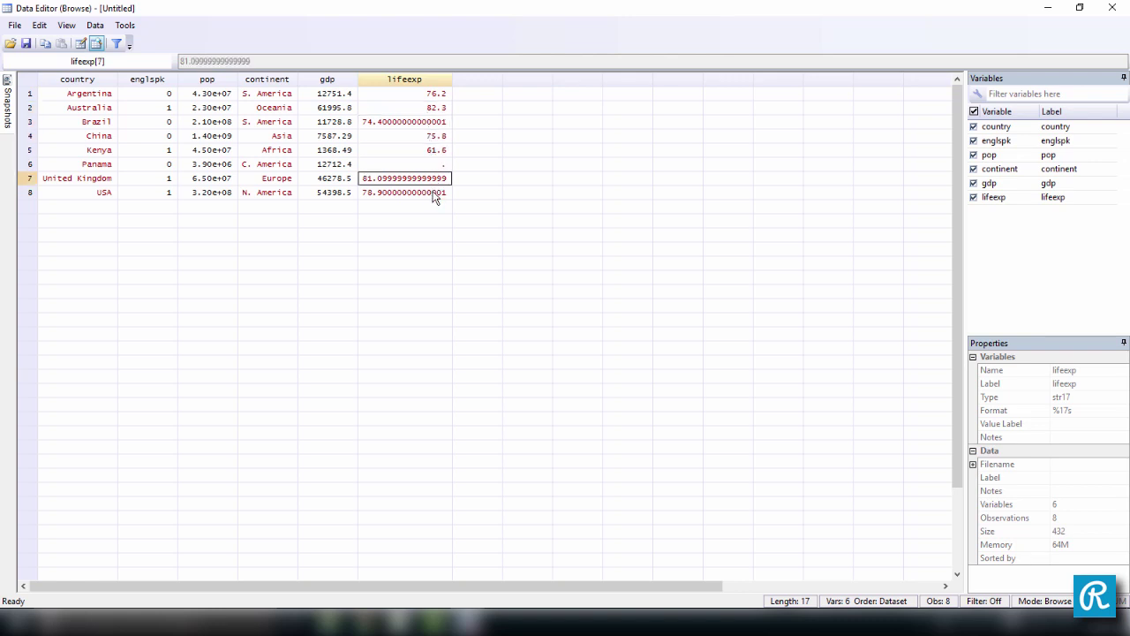
{"action": "left_click", "coordinate": [436, 194]}
{"action": "left_click", "coordinate": [442, 168]}
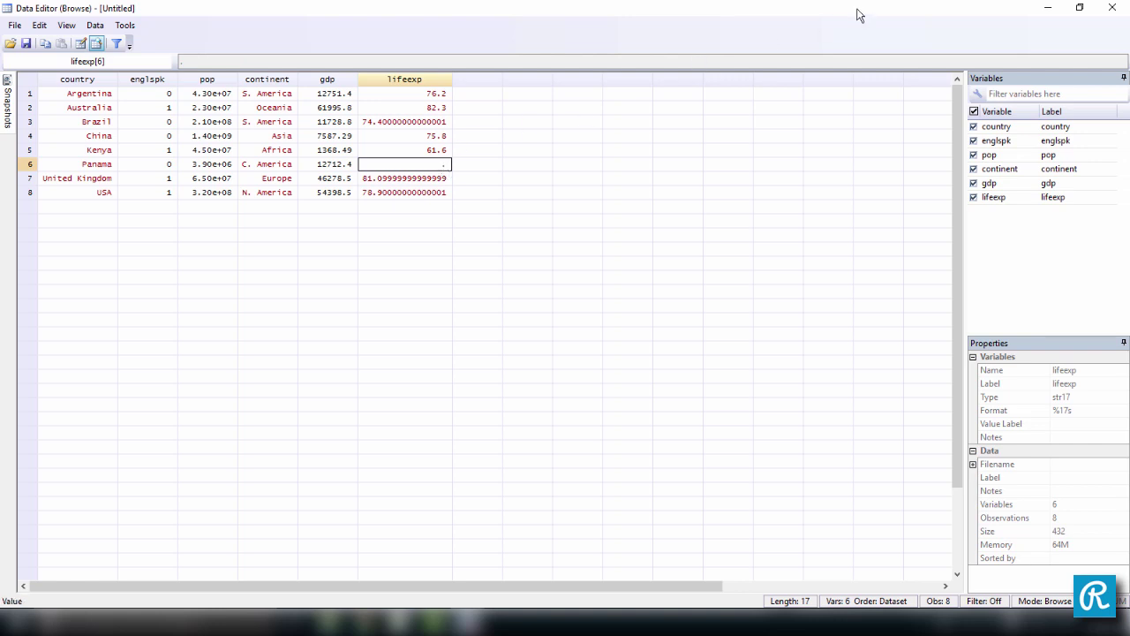
{"action": "left_click", "coordinate": [1111, 8]}
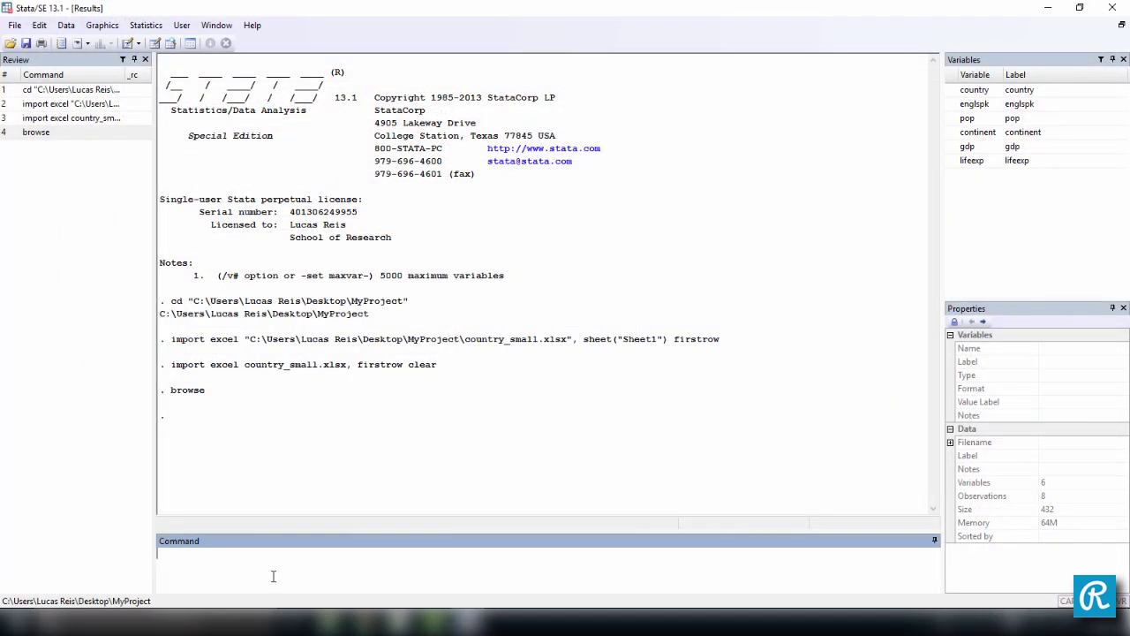
- Run 'destring lifeexp, replace' to make lifeexp numeric
{"action": "type", "text": "des"}
{"action": "type", "text": "tring lifeexp, replace"}
{"action": "double_click", "coordinate": [196, 554]}
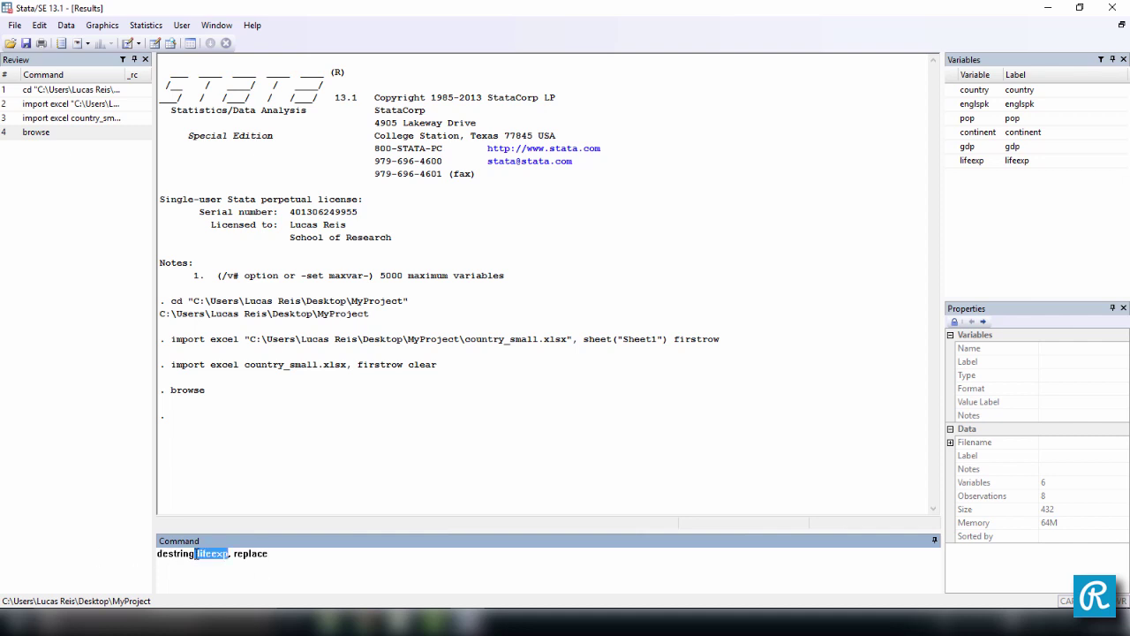
{"action": "left_click", "coordinate": [191, 553]}
{"action": "left_click_drag", "start_coordinate": [195, 554], "coordinate": [159, 554]}
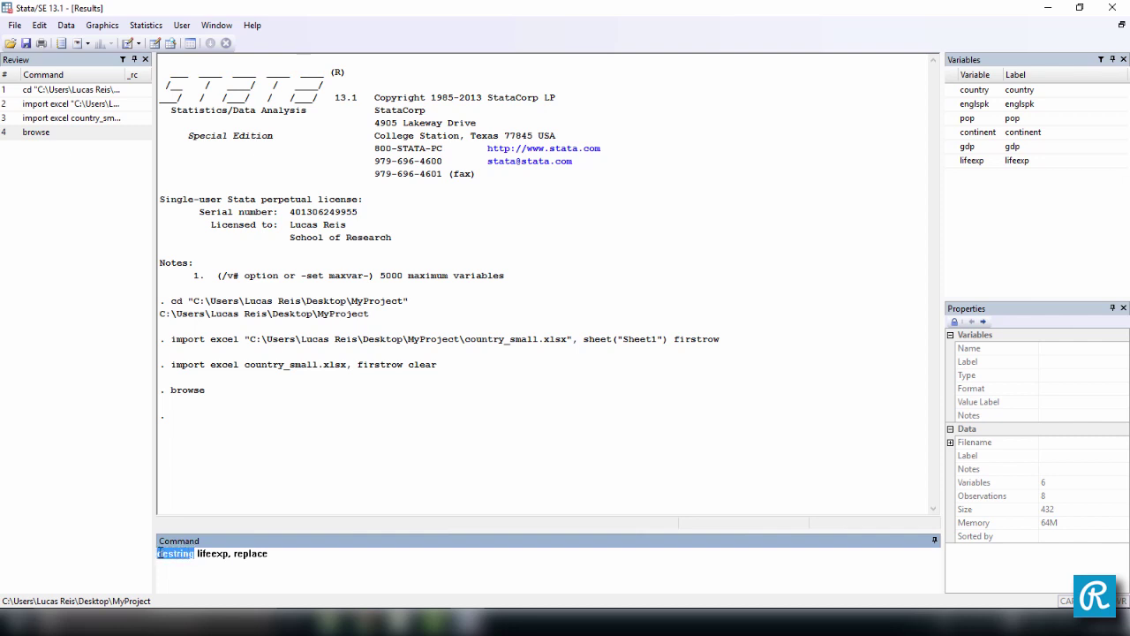
{"action": "left_click_drag", "start_coordinate": [229, 554], "coordinate": [286, 553]}
{"action": "left_click", "coordinate": [286, 553]}
{"action": "key", "text": "Return"}
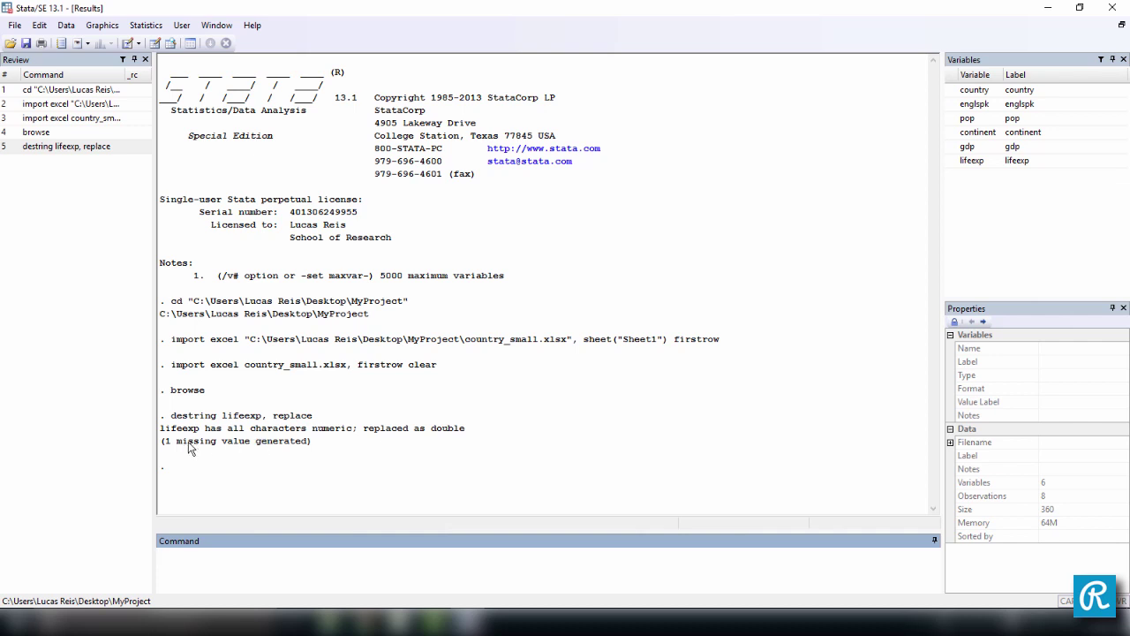
- Browse the data to check Panama's now-missing lifeexp cell, then close the browser
{"action": "left_click", "coordinate": [307, 564]}
{"action": "type", "text": "browse"}
{"action": "key", "text": "Return"}
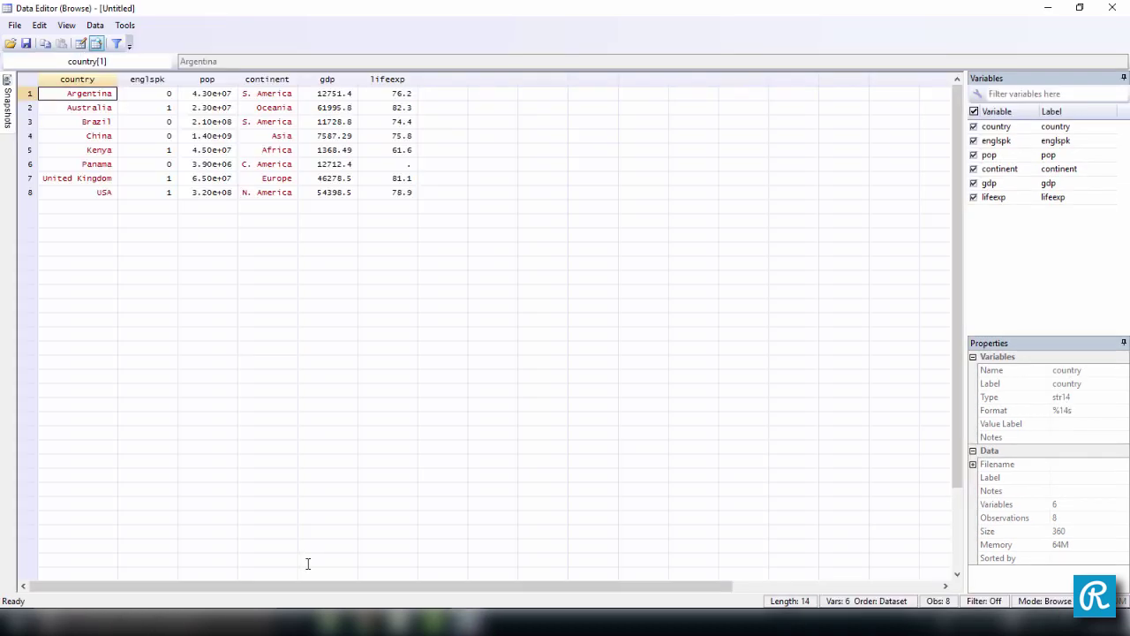
{"action": "left_click", "coordinate": [408, 166]}
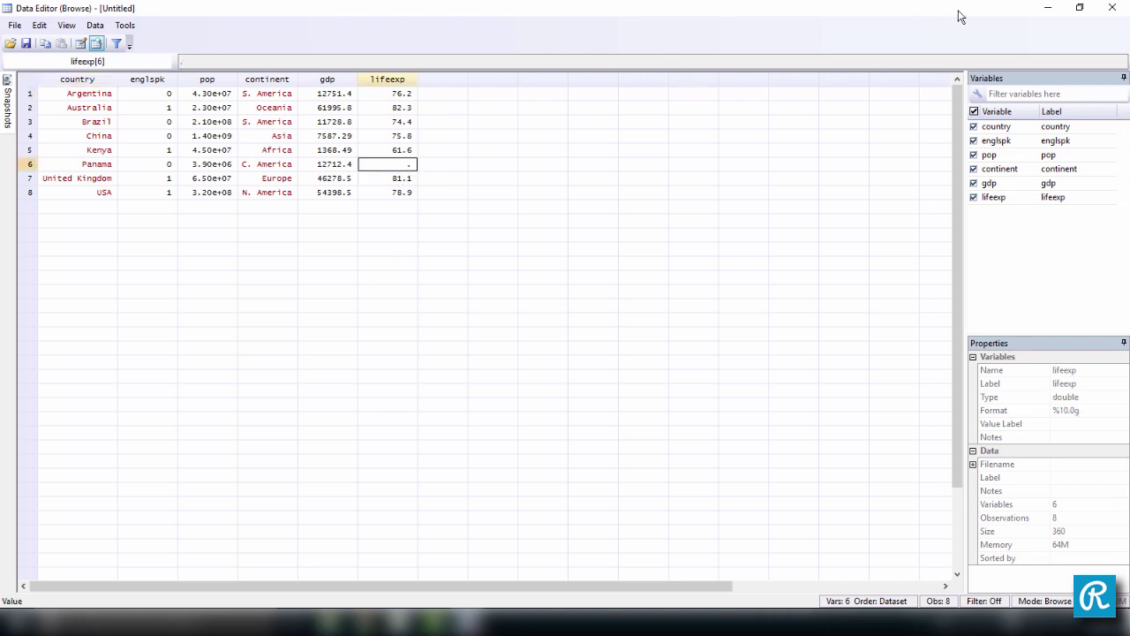
{"action": "left_click", "coordinate": [1112, 8]}
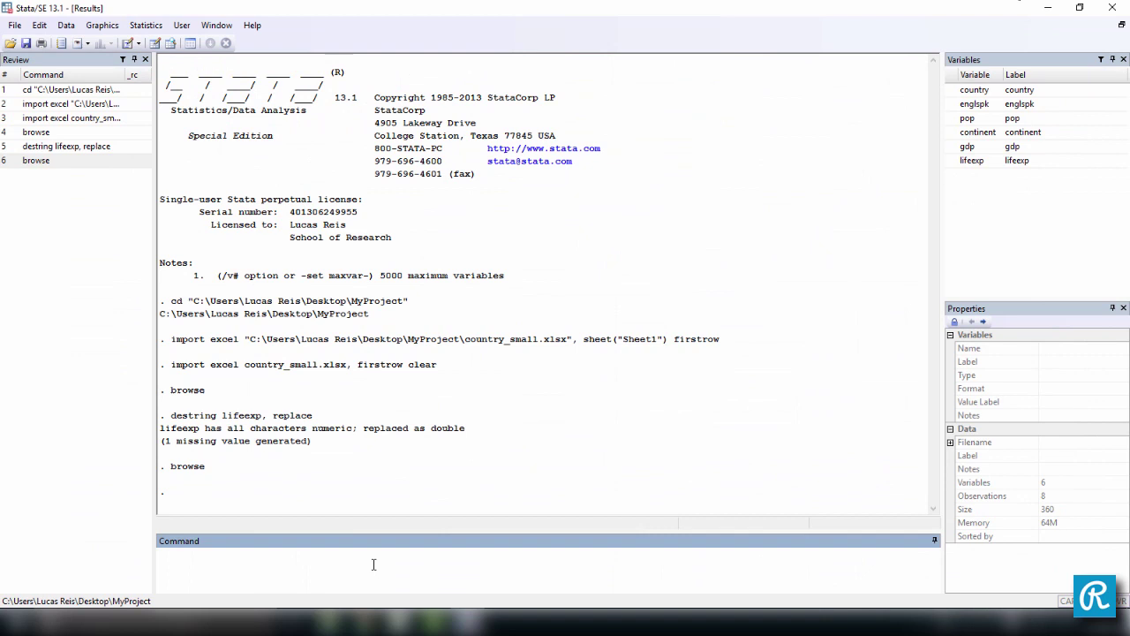
- Run 'clear all' and bring up the Import delimited text data dialog
{"action": "type", "text": "clear all"}
{"action": "key", "text": "Return"}
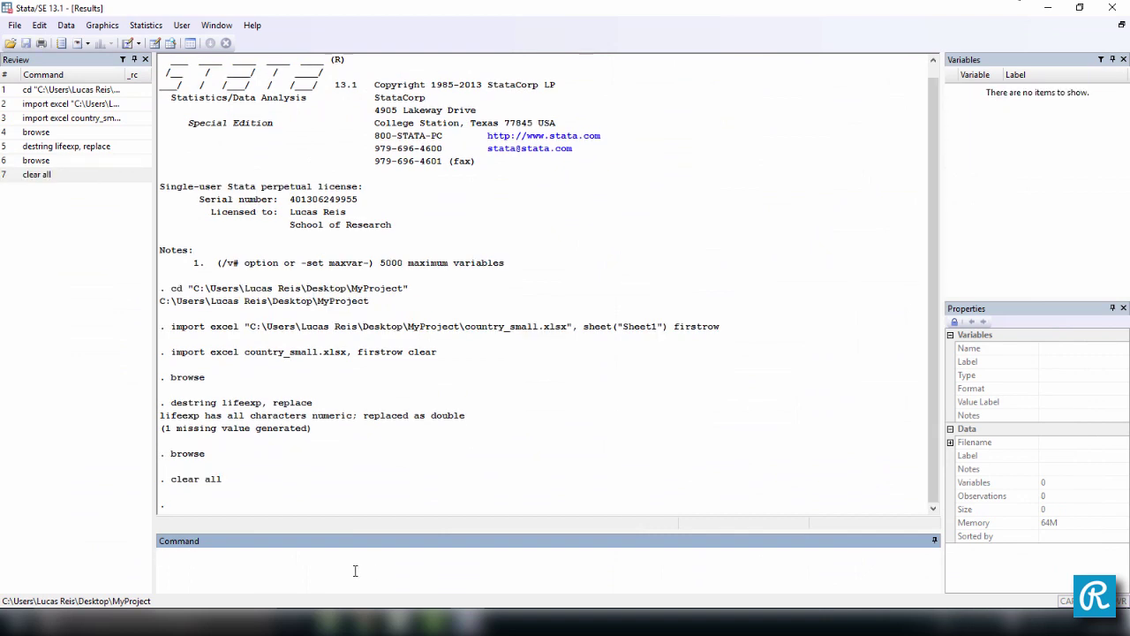
{"action": "left_click", "coordinate": [18, 27]}
{"action": "mouse_move", "coordinate": [76, 175]}
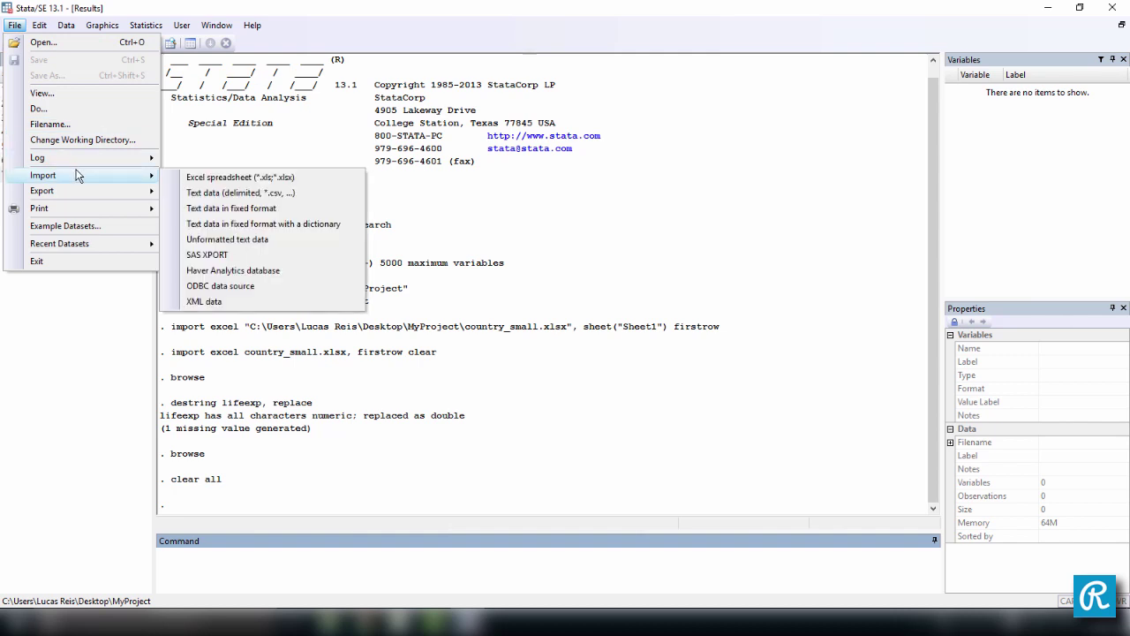
{"action": "left_click", "coordinate": [227, 194]}
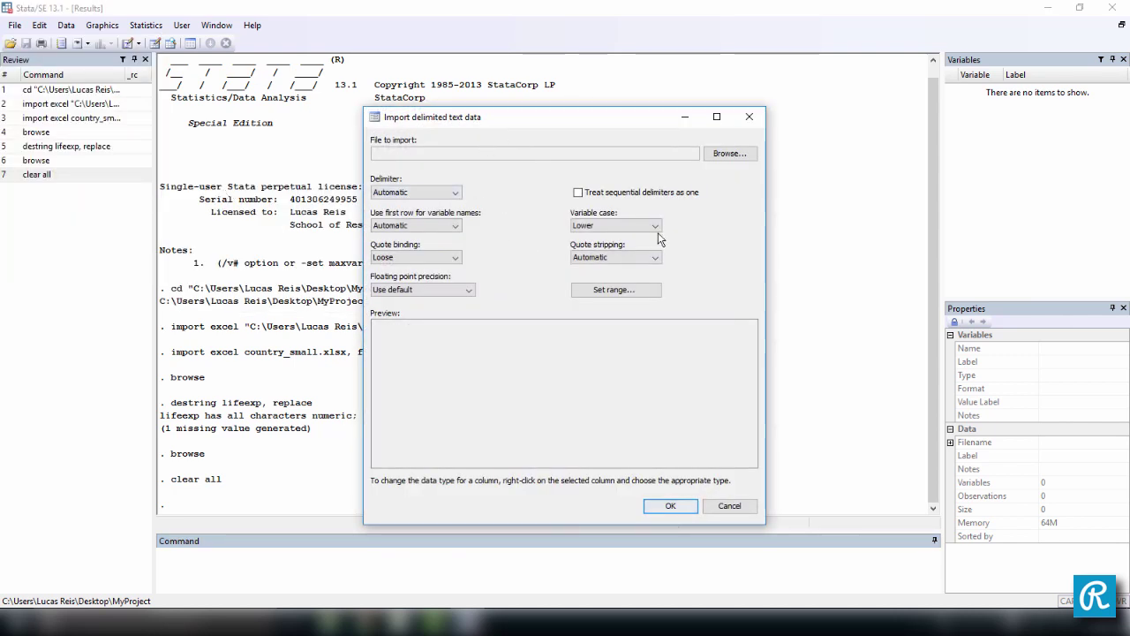
- Import country_small_csv.csv after trying Comma and Space, leaving the delimiter on Automatic
{"action": "left_click", "coordinate": [726, 154]}
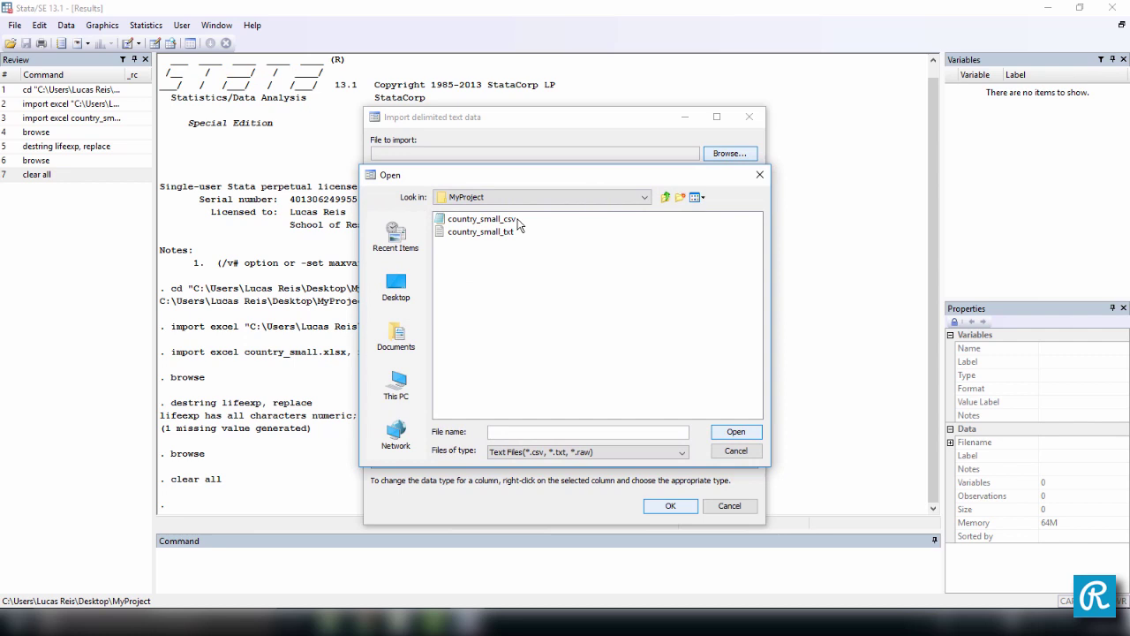
{"action": "left_click", "coordinate": [498, 220]}
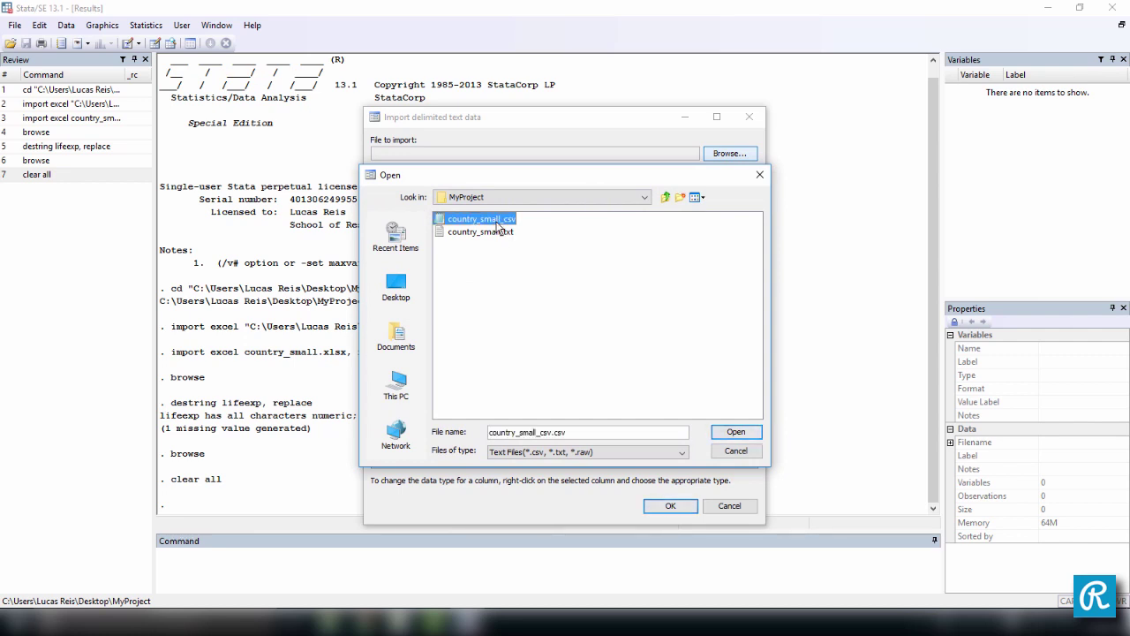
{"action": "left_click", "coordinate": [742, 433]}
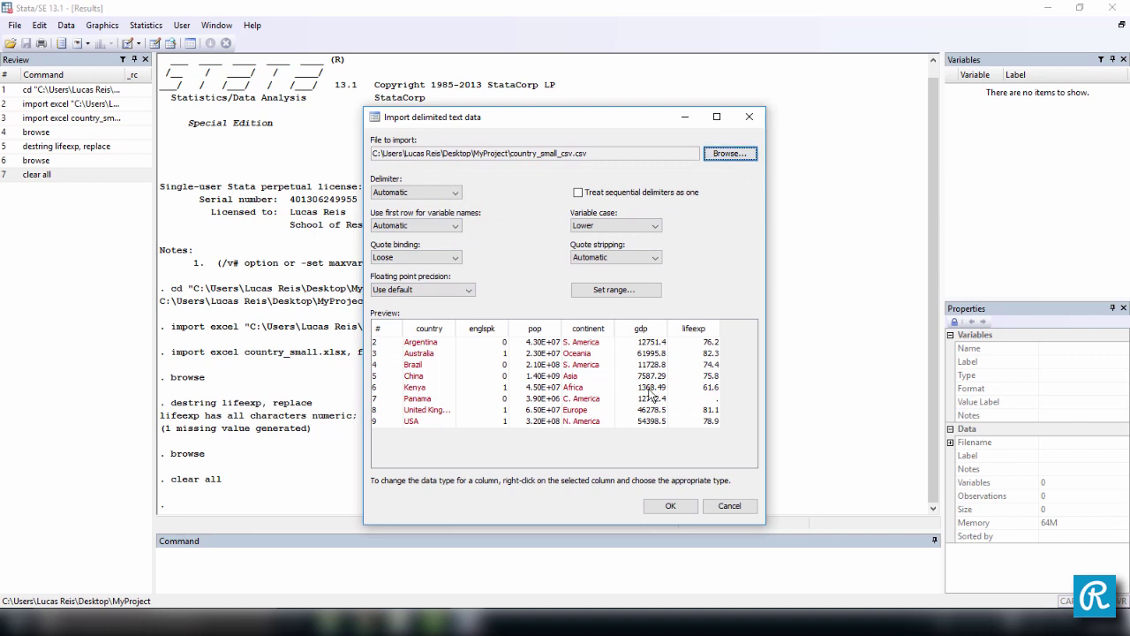
{"action": "left_click", "coordinate": [432, 193]}
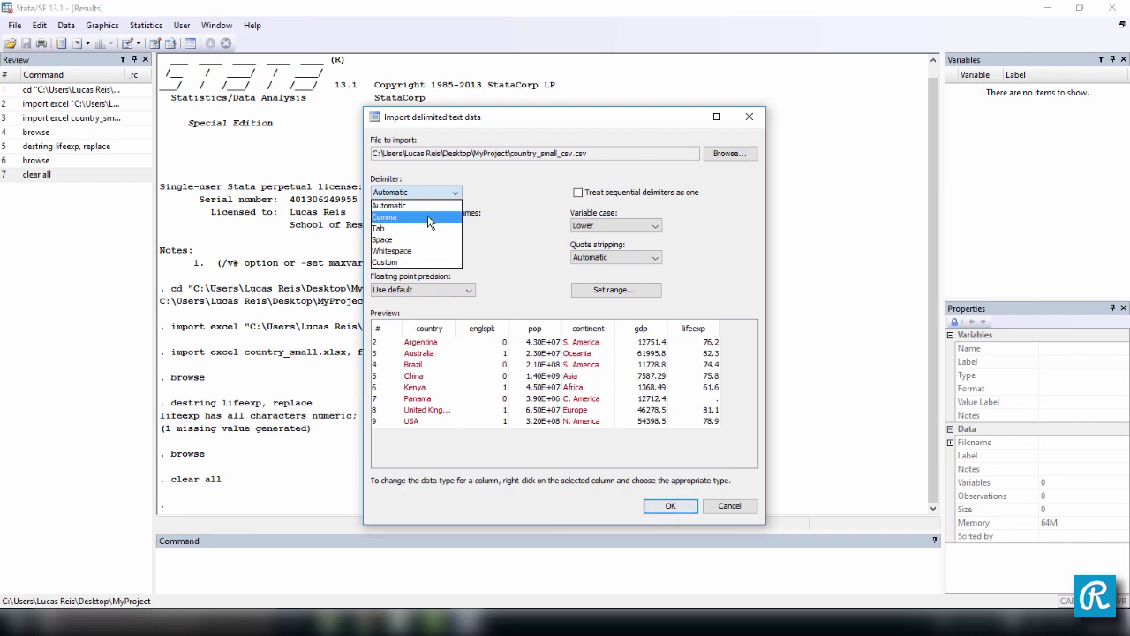
{"action": "left_click", "coordinate": [428, 216]}
{"action": "left_click", "coordinate": [432, 194]}
{"action": "left_click", "coordinate": [424, 238]}
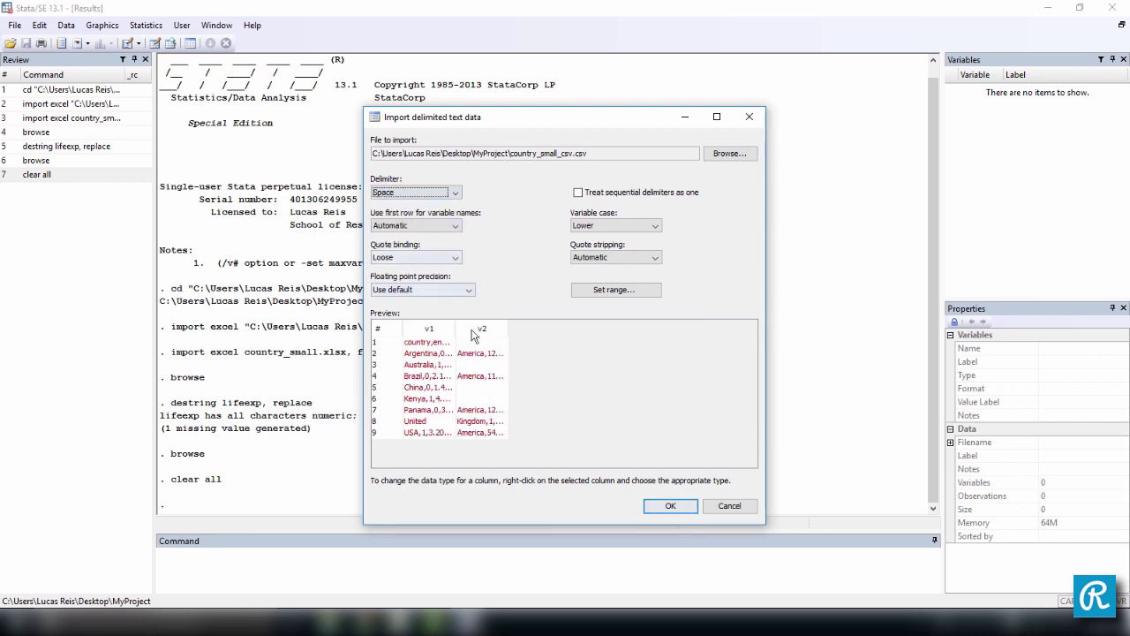
{"action": "left_click", "coordinate": [437, 192]}
{"action": "left_click", "coordinate": [435, 205]}
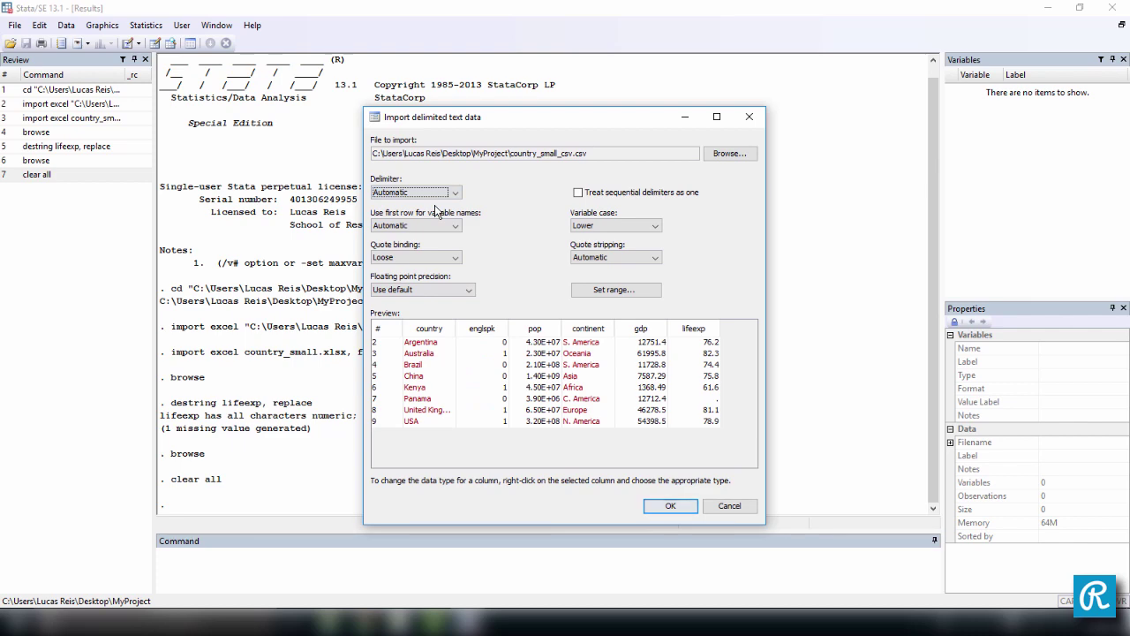
{"action": "left_click", "coordinate": [682, 505]}
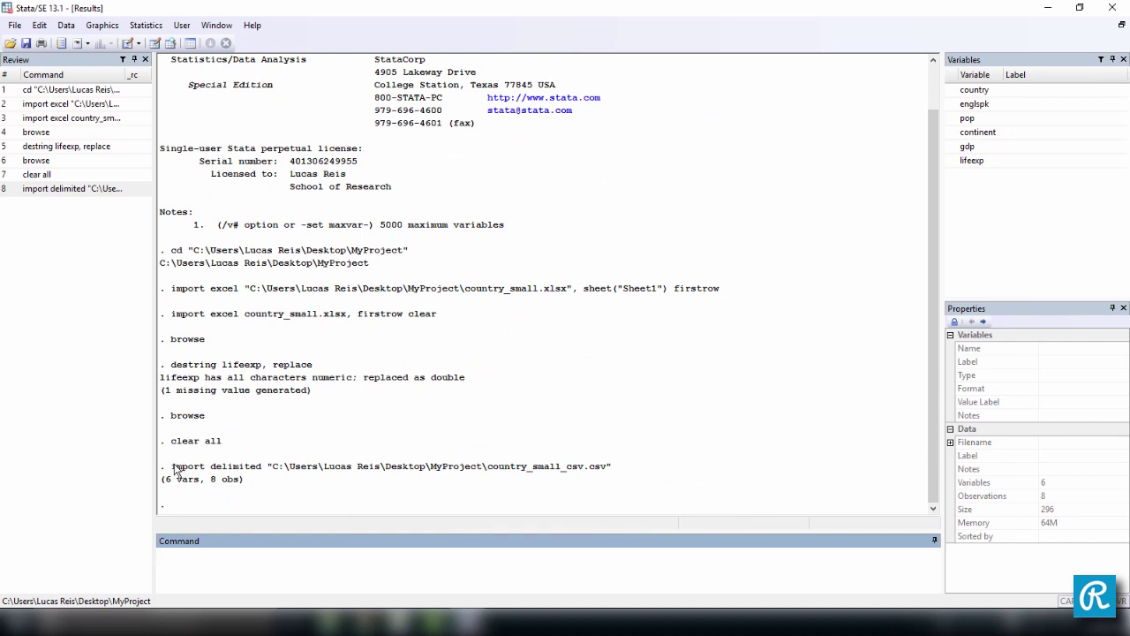
- Select the logged import delimited command for country_small_csv.csv in the Results window
{"action": "left_click_drag", "start_coordinate": [174, 470], "coordinate": [607, 479]}
{"action": "left_click", "coordinate": [217, 477]}
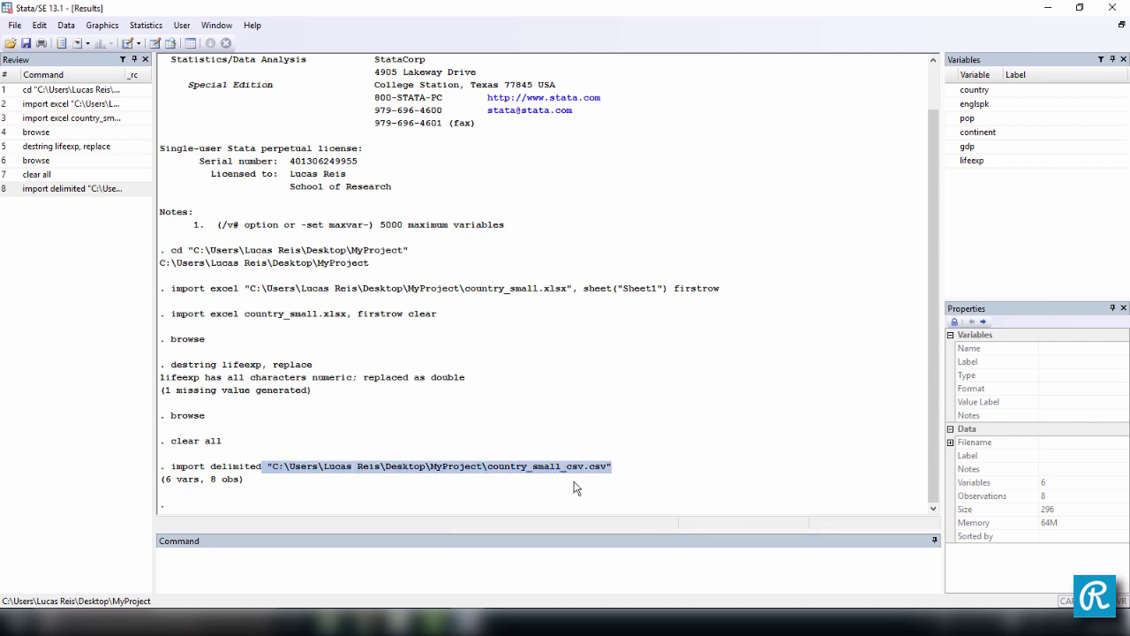
{"action": "left_click", "coordinate": [574, 488]}
{"action": "left_click", "coordinate": [352, 569]}
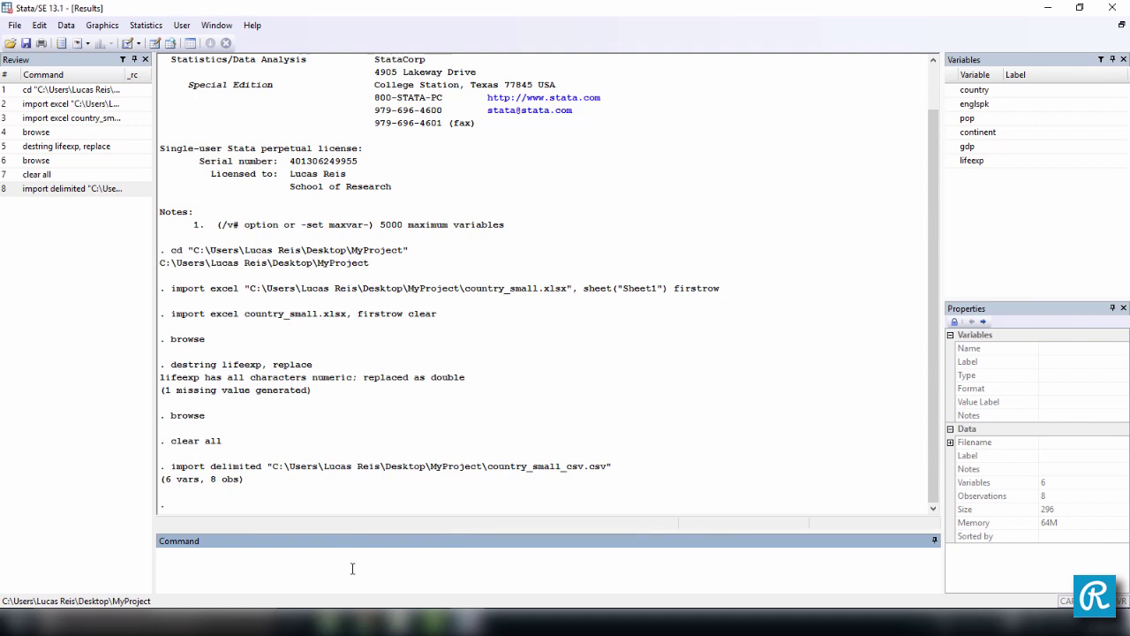
{"action": "left_click_drag", "start_coordinate": [168, 467], "coordinate": [589, 473]}
- Rerun the copied command as 'import delimited country_small_csv.csv, varnames(1) clear'
{"action": "key", "text": "ctrl+c"}
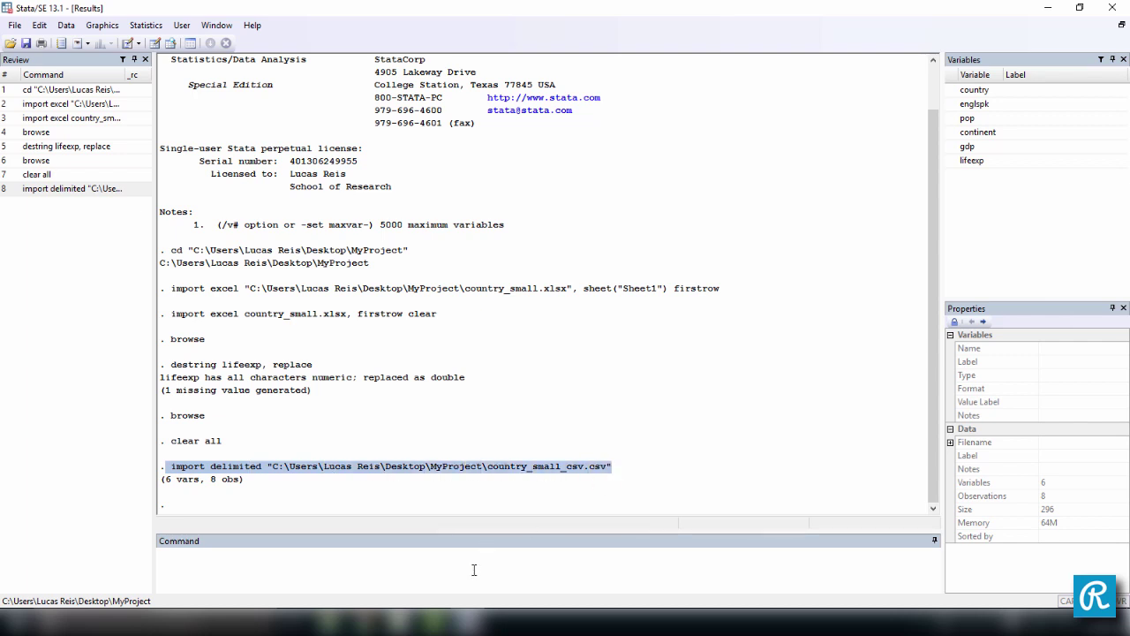
{"action": "left_click", "coordinate": [471, 574]}
{"action": "key", "text": "ctrl+v"}
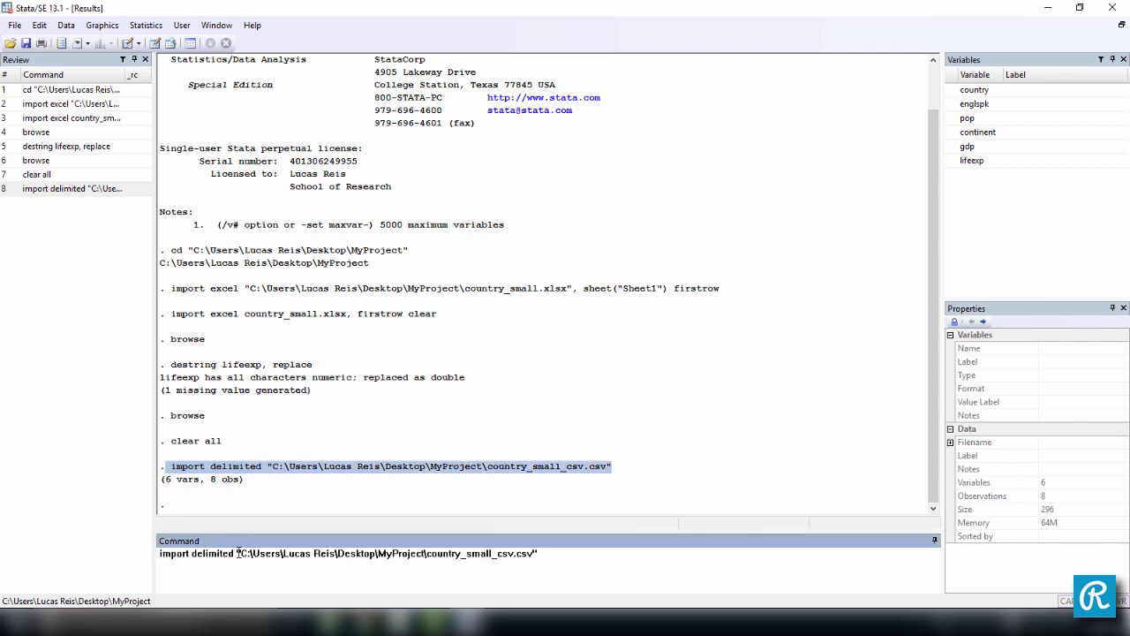
{"action": "left_click_drag", "start_coordinate": [236, 553], "coordinate": [427, 551]}
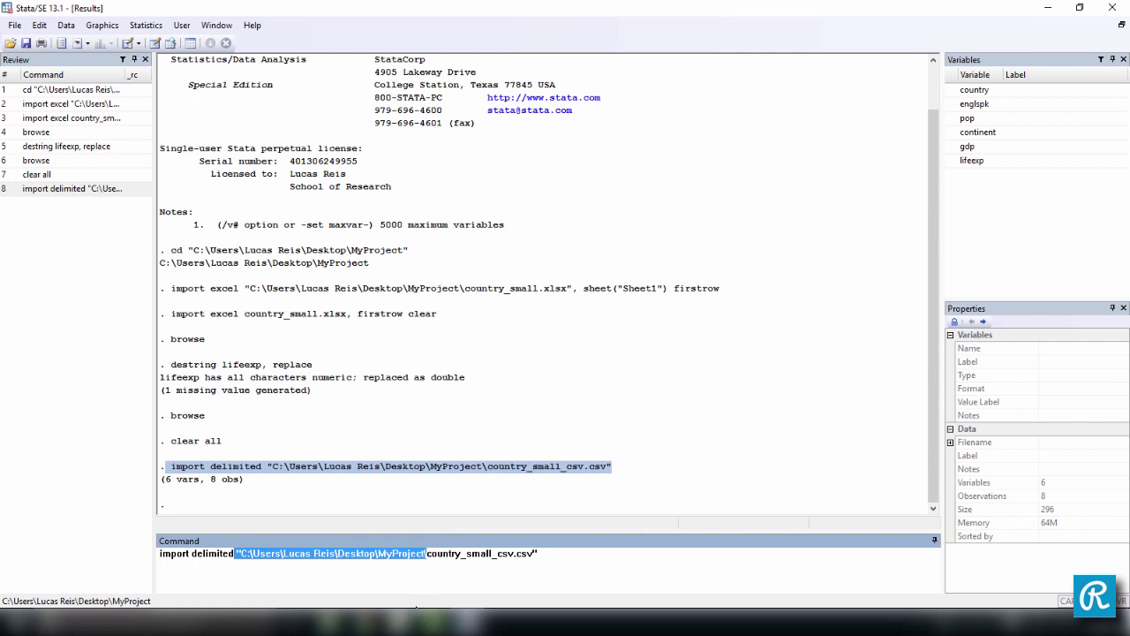
{"action": "key", "text": "BackSpace"}
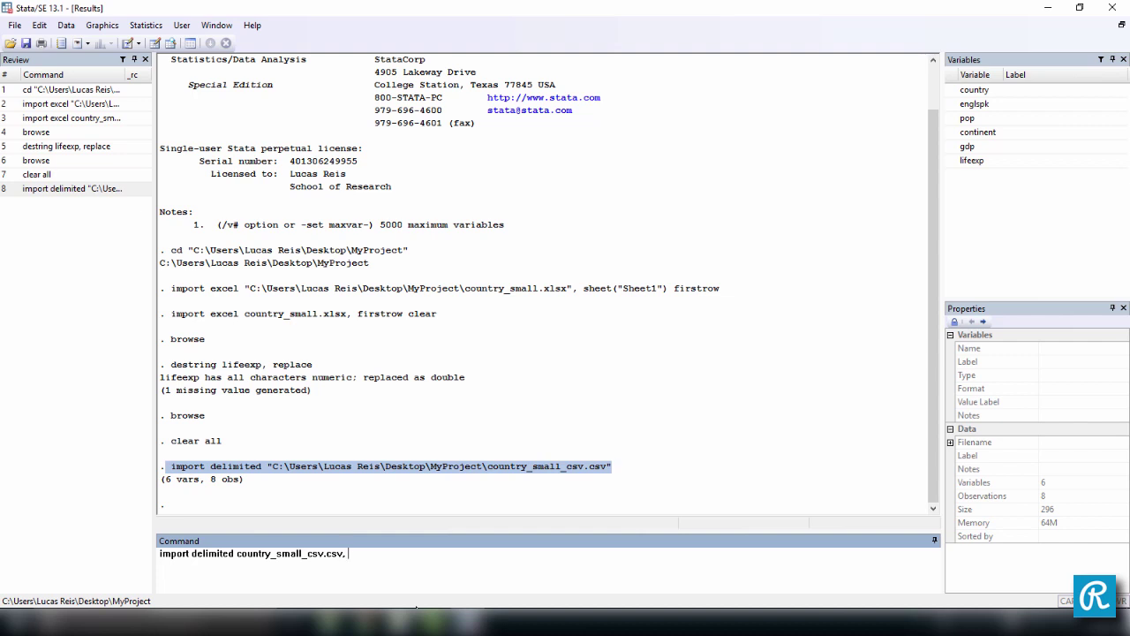
{"action": "type", "text": "arnames"}
{"action": "type", "text": "(1) clear"}
{"action": "key", "text": "Return"}
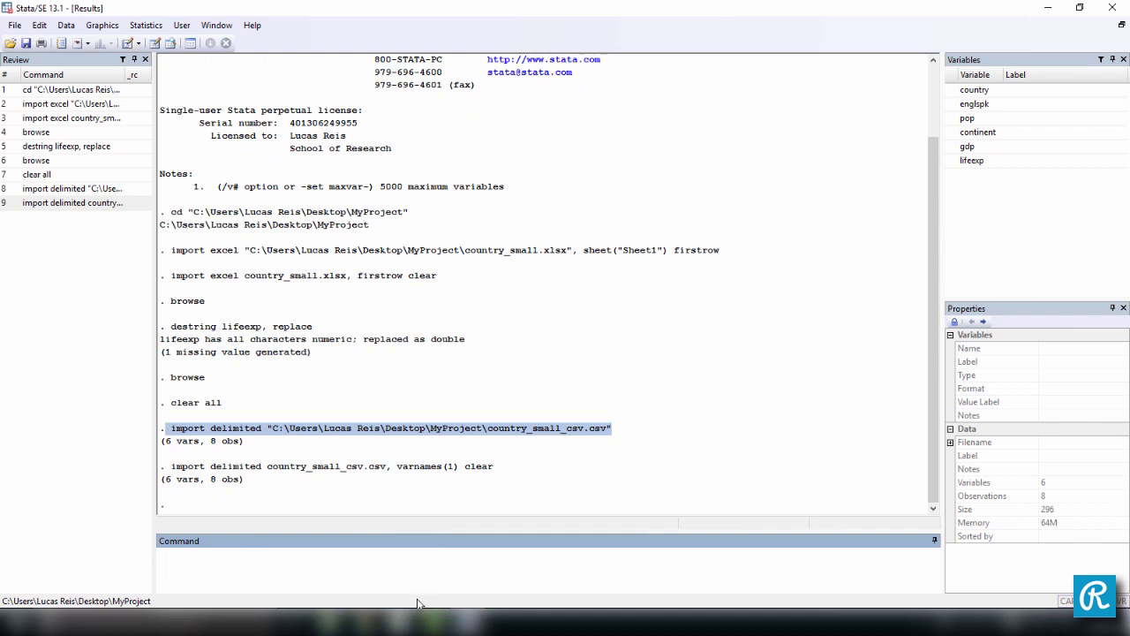
{"action": "left_click", "coordinate": [990, 212]}
{"action": "left_click", "coordinate": [981, 159]}
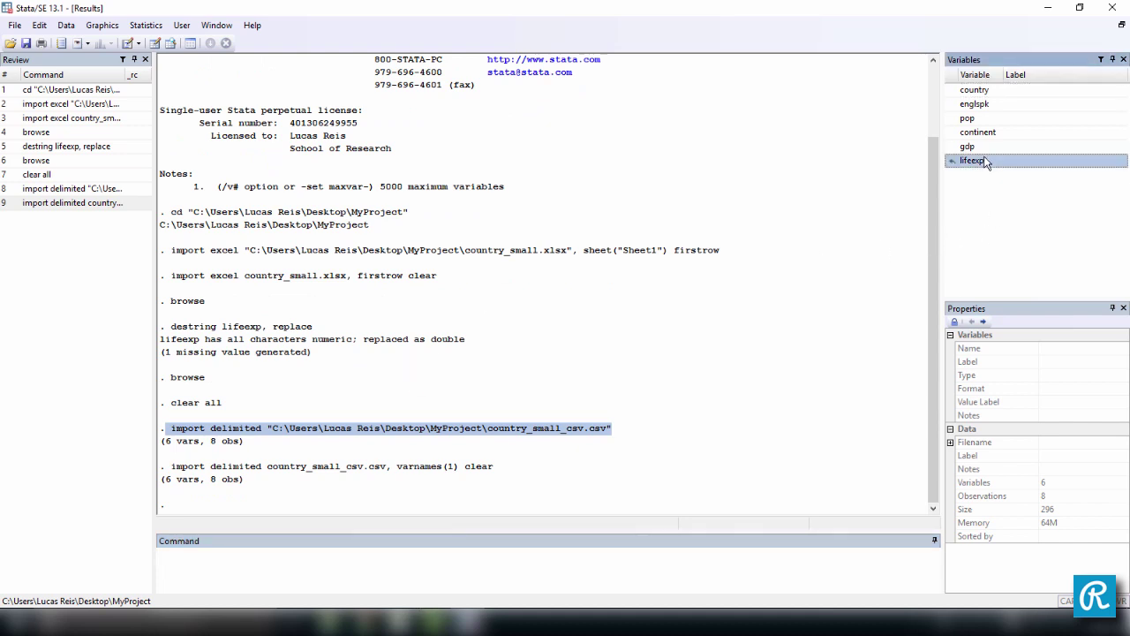
{"action": "key", "text": "shift+Up"}
{"action": "key", "text": "shift+Up"}
{"action": "key", "text": "shift+Up"}
{"action": "key", "text": "shift+Up"}
{"action": "key", "text": "shift+Up"}
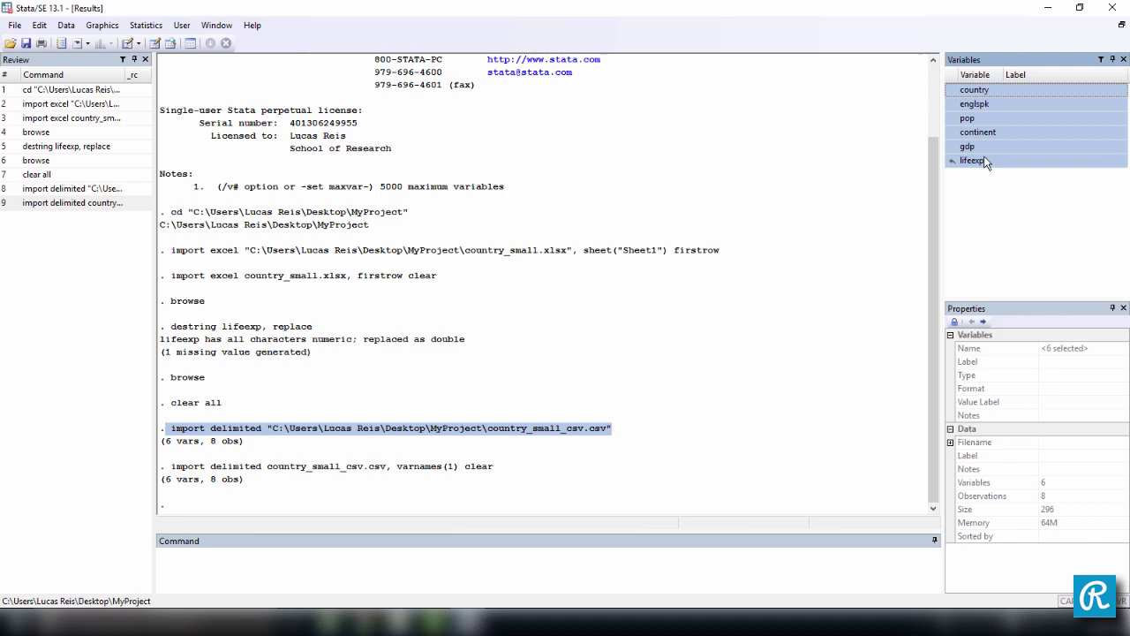
{"action": "left_click", "coordinate": [886, 204]}
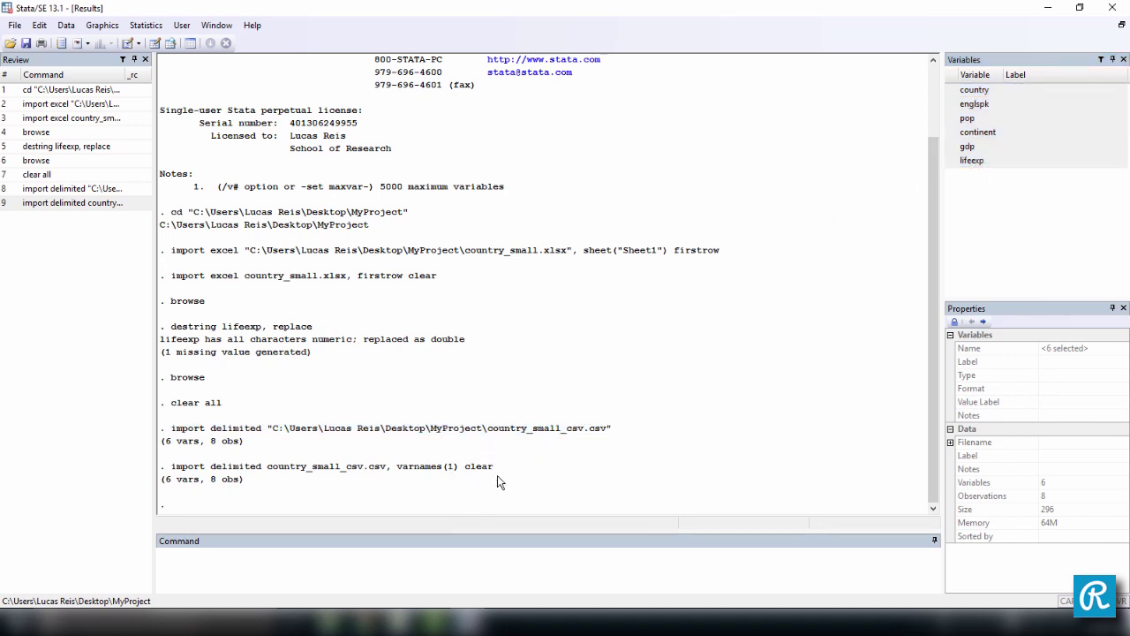
{"action": "left_click_drag", "start_coordinate": [460, 470], "coordinate": [399, 464]}
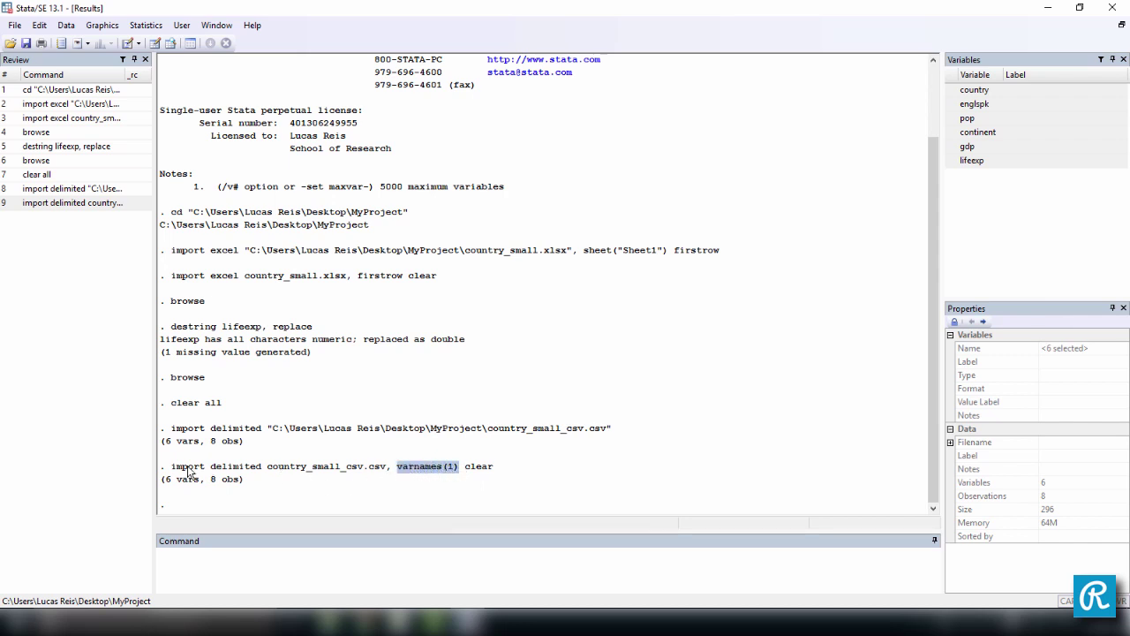
{"action": "left_click_drag", "start_coordinate": [208, 469], "coordinate": [261, 469]}
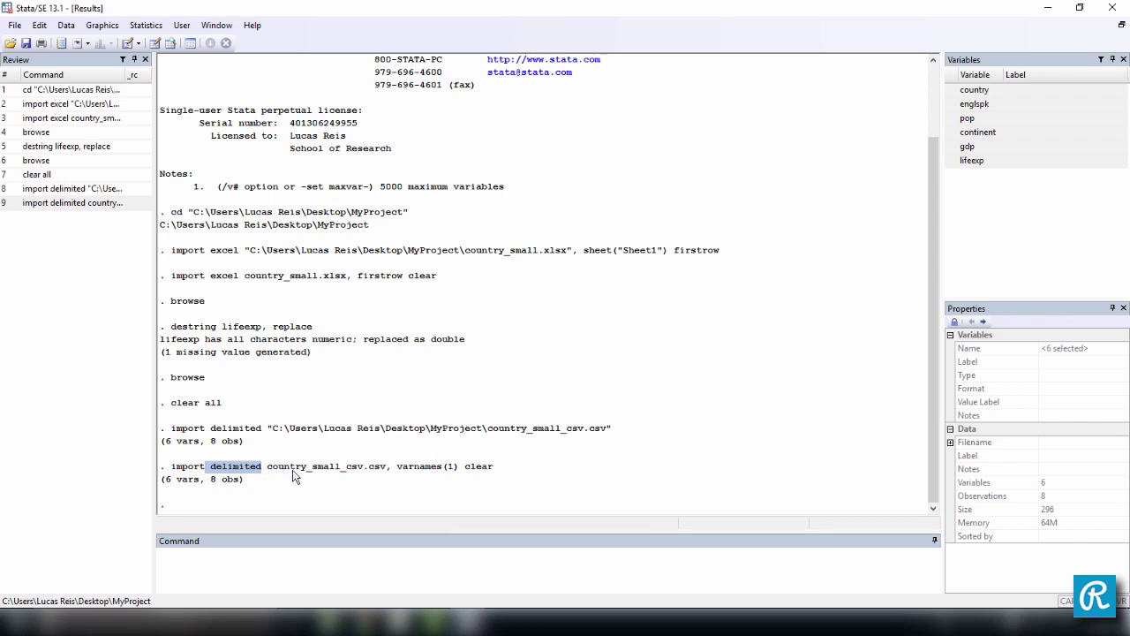
{"action": "left_click", "coordinate": [295, 477]}
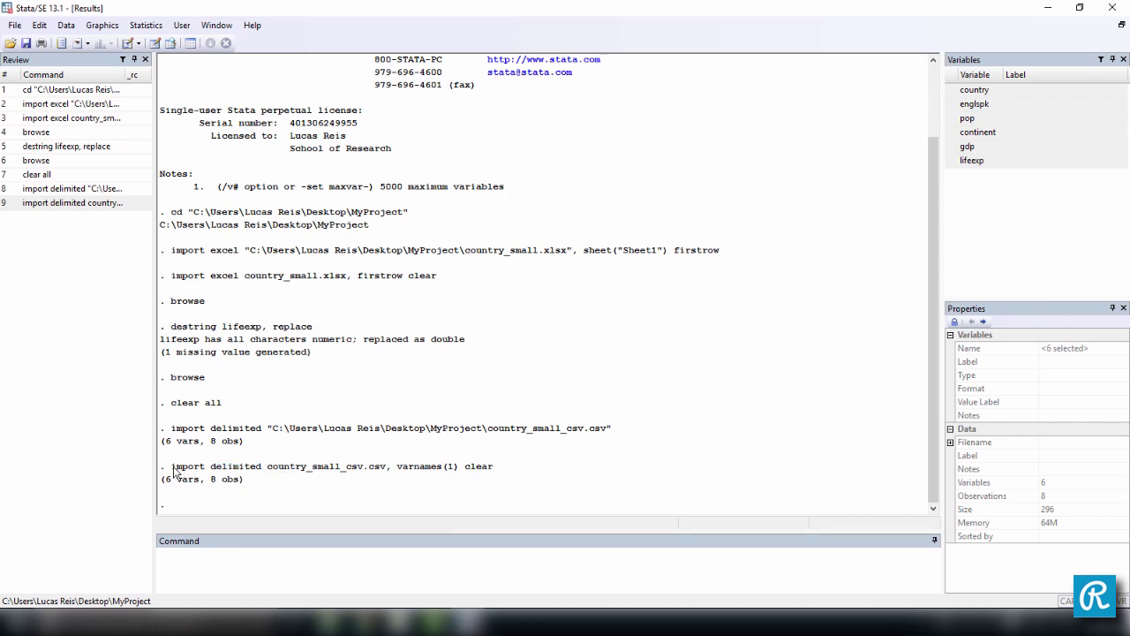
{"action": "left_click_drag", "start_coordinate": [174, 473], "coordinate": [499, 473]}
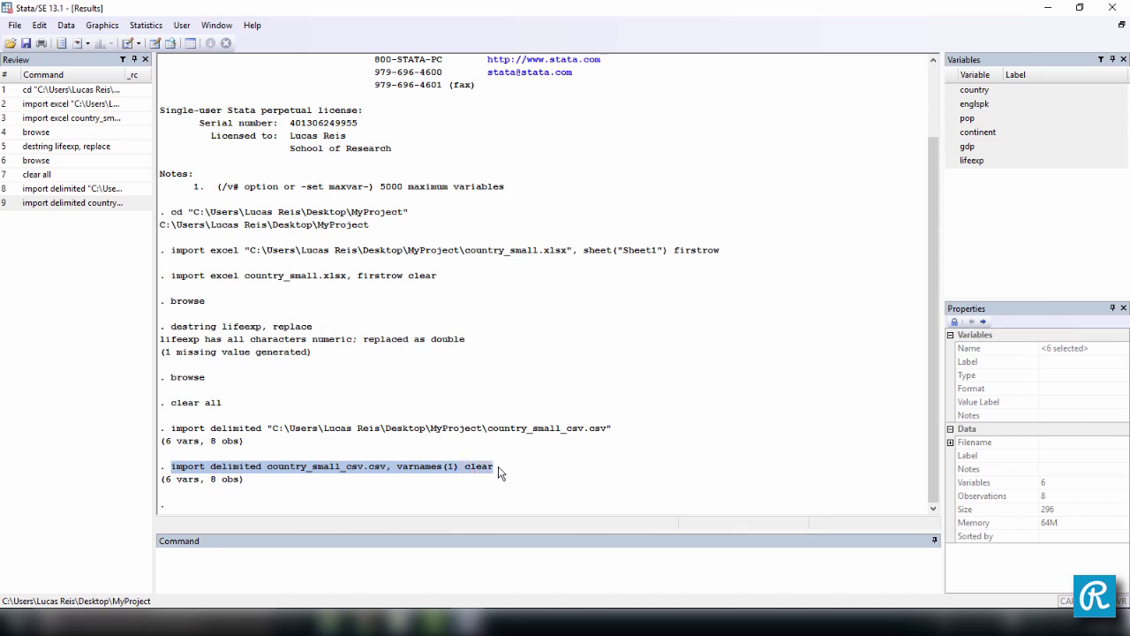
- Edit the pasted command to import country_small_txt.txt with varnames(1) clear, and run it
{"action": "left_click", "coordinate": [457, 554]}
{"action": "key", "text": "ctrl+v"}
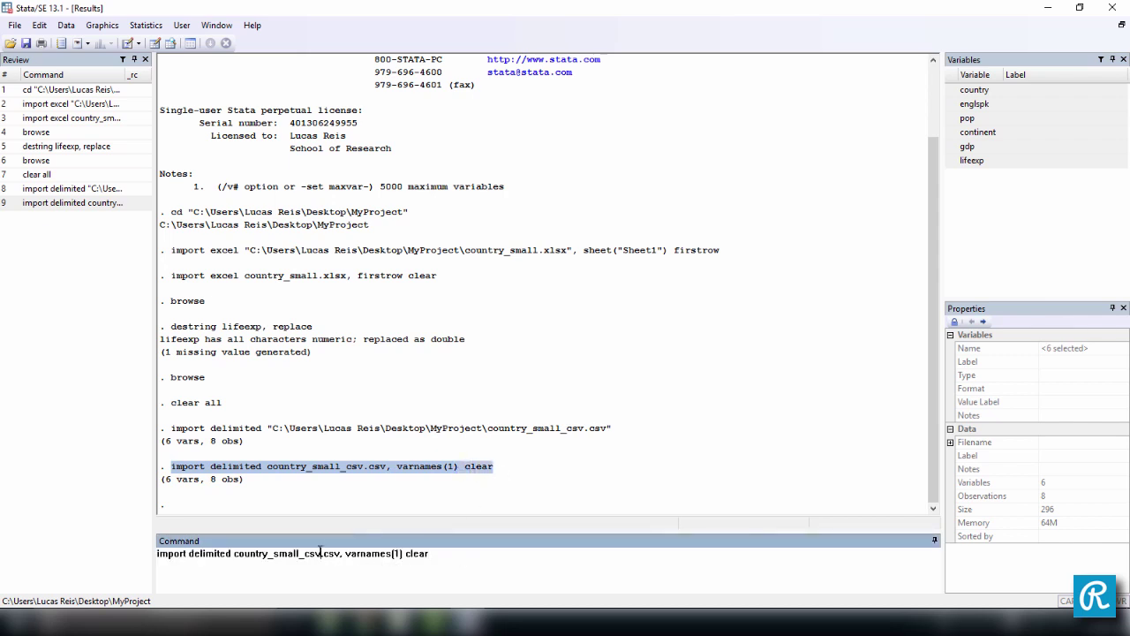
{"action": "key", "text": "BackSpace"}
{"action": "key", "text": "BackSpace"}
{"action": "key", "text": "BackSpace"}
{"action": "type", "text": "txt"}
{"action": "key", "text": "shift+Right"}
{"action": "key", "text": "shift+Right"}
{"action": "type", "text": "txt"}
{"action": "key", "text": "Return"}
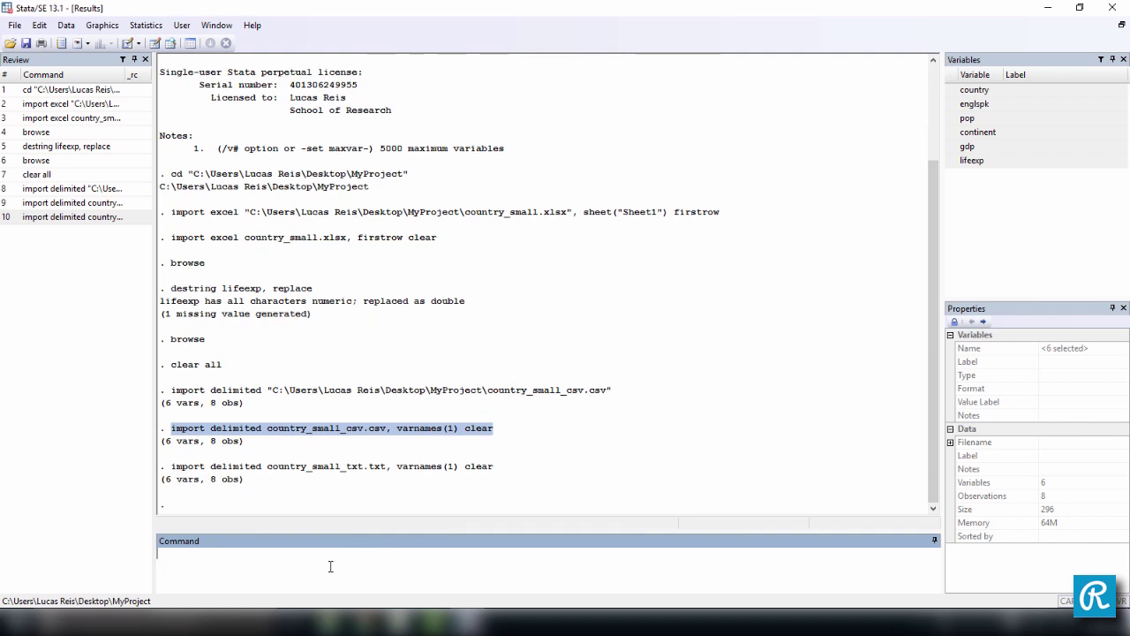
- Compare the csv and txt import delimited commands in the results, then open the data browser
{"action": "left_click", "coordinate": [1054, 187]}
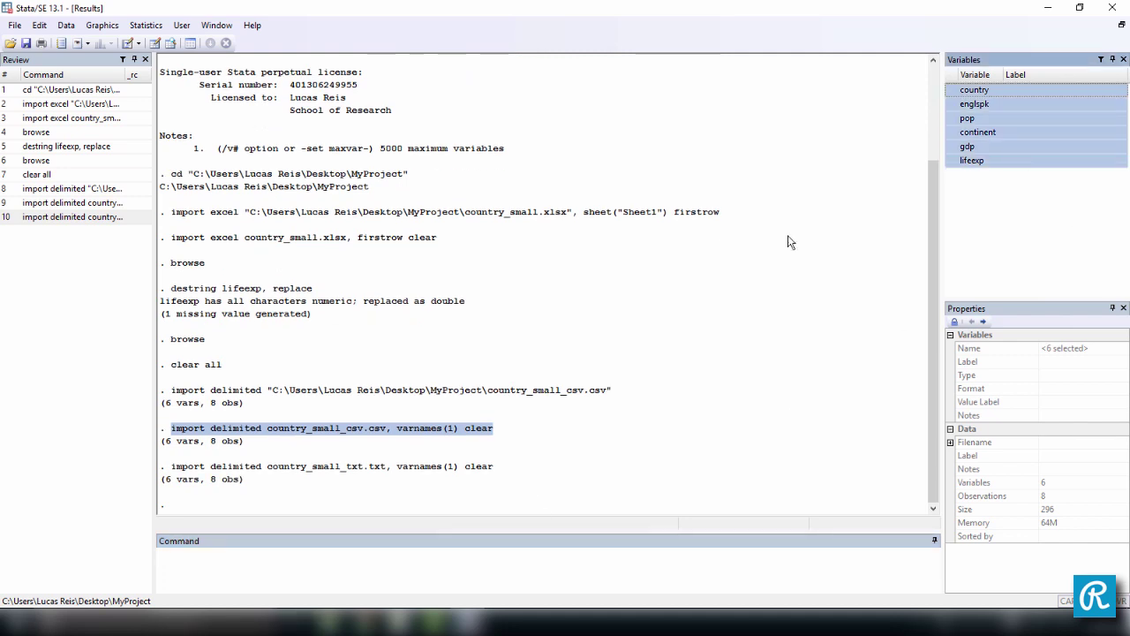
{"action": "left_click", "coordinate": [431, 441]}
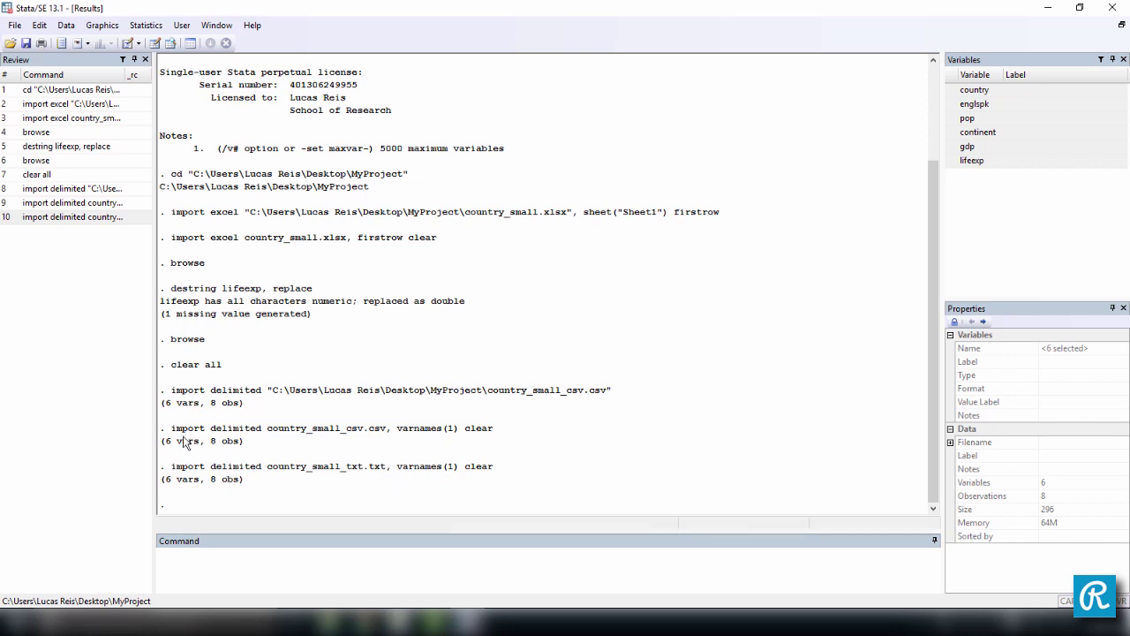
{"action": "left_click_drag", "start_coordinate": [174, 430], "coordinate": [262, 437]}
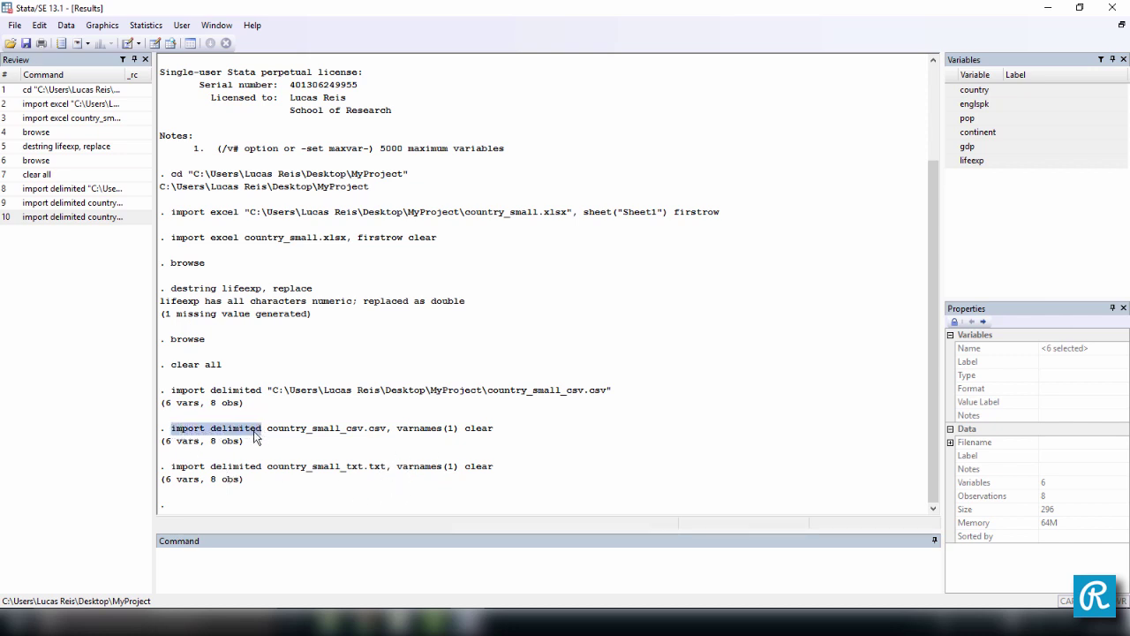
{"action": "left_click_drag", "start_coordinate": [172, 466], "coordinate": [269, 469]}
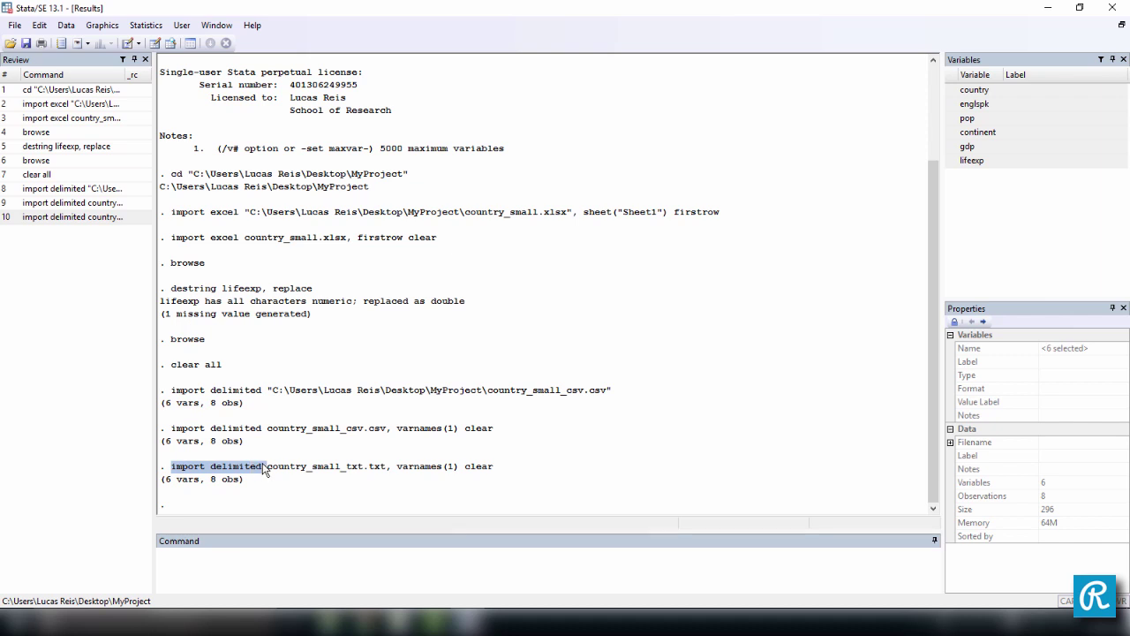
{"action": "left_click", "coordinate": [321, 562]}
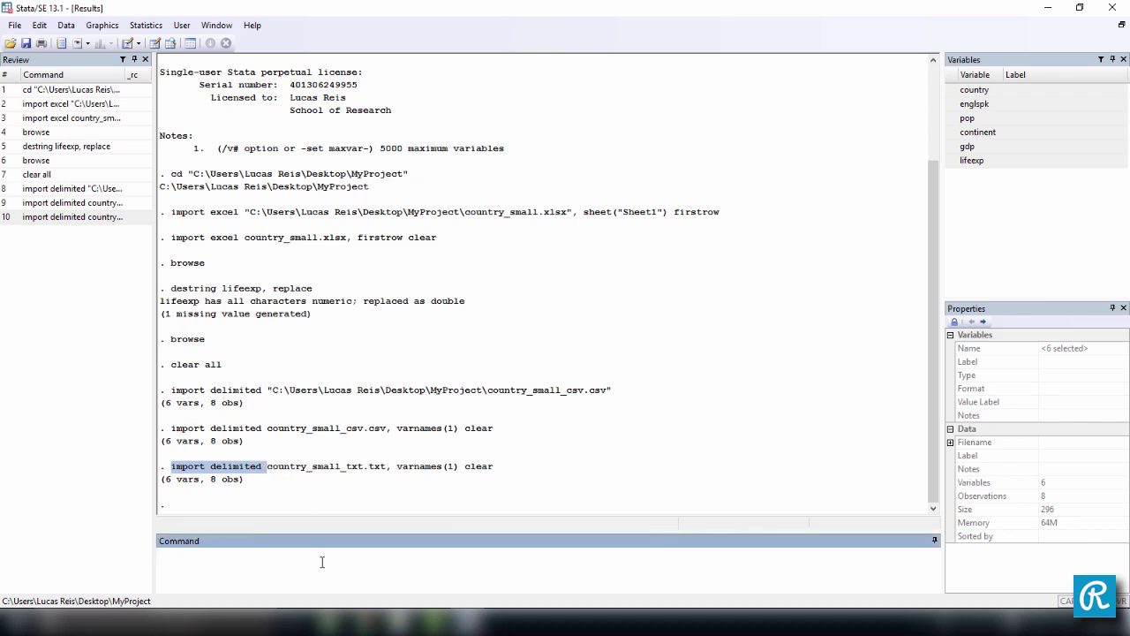
{"action": "type", "text": "bor"}
{"action": "type", "text": "rowse"}
{"action": "key", "text": "Return"}
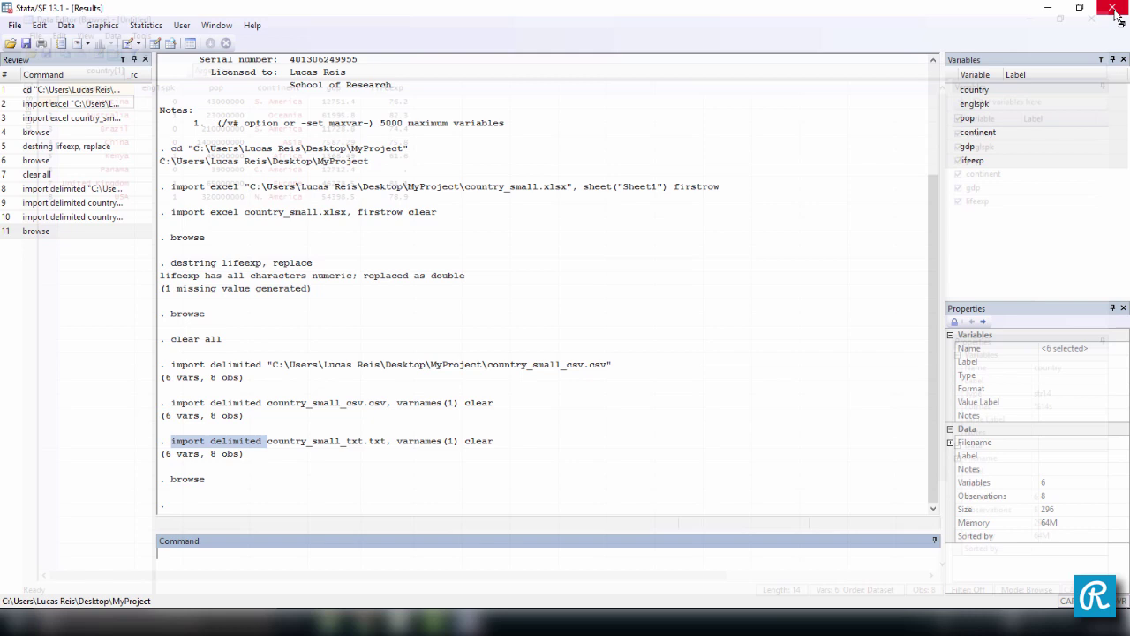
- Review the File > Import format choices, then highlight the txt import command in the results
{"action": "left_click", "coordinate": [490, 497]}
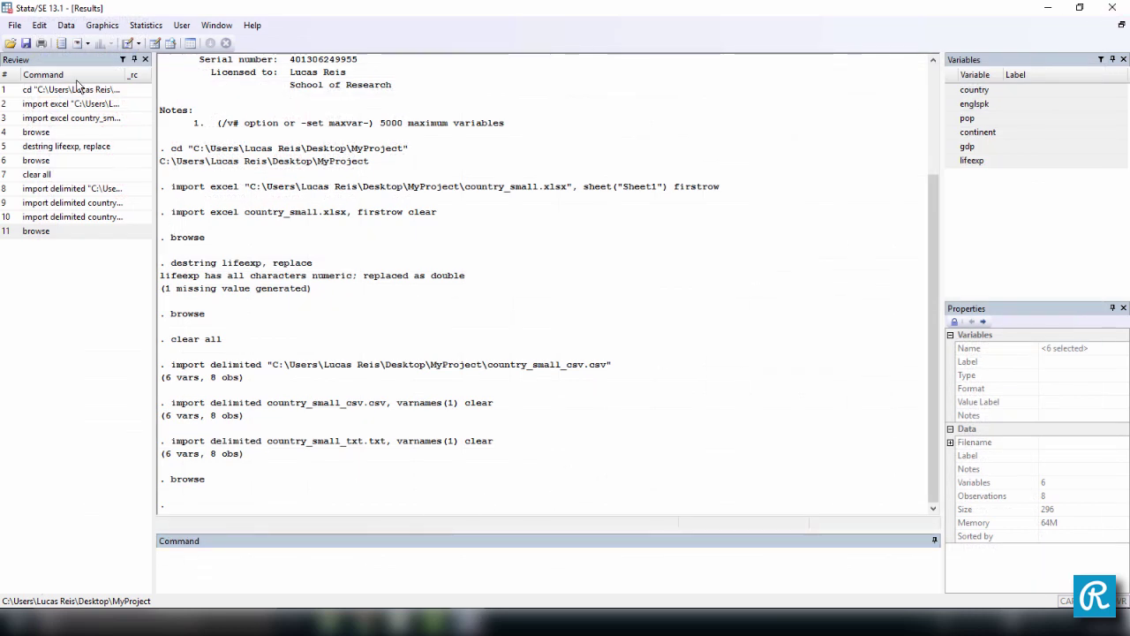
{"action": "left_click", "coordinate": [15, 25]}
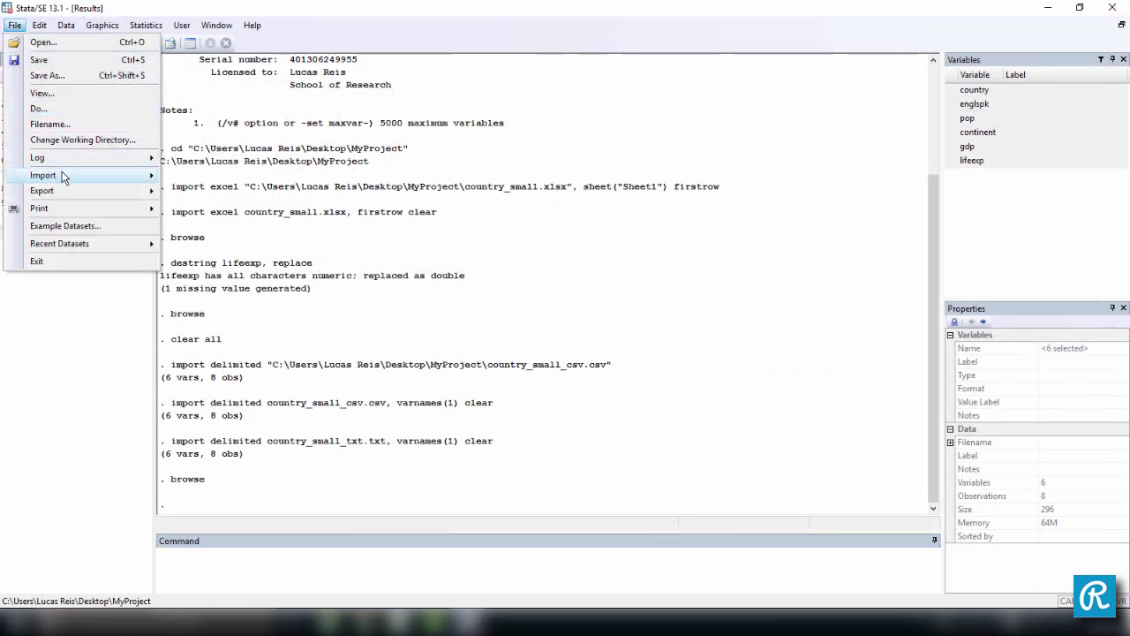
{"action": "mouse_move", "coordinate": [63, 177]}
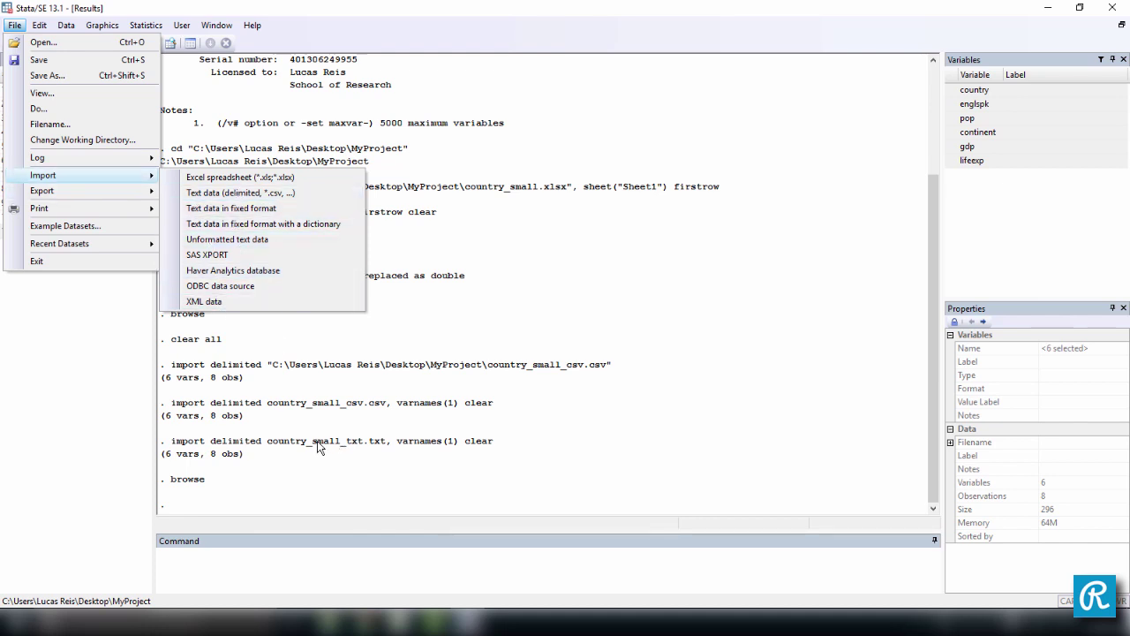
{"action": "left_click", "coordinate": [305, 470]}
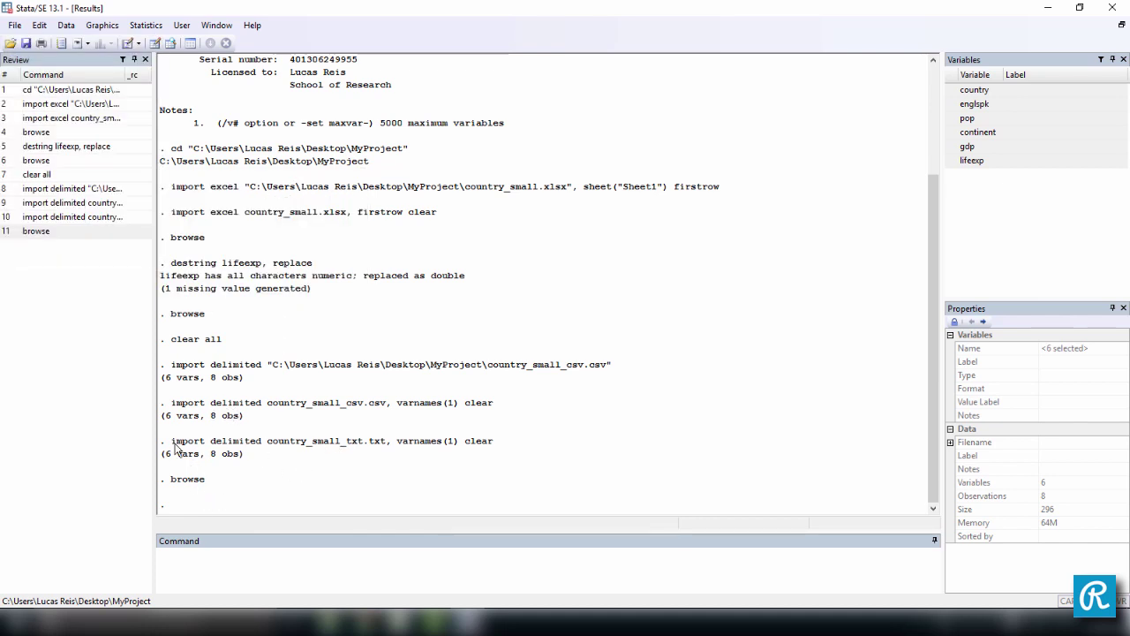
{"action": "left_click_drag", "start_coordinate": [171, 445], "coordinate": [263, 448]}
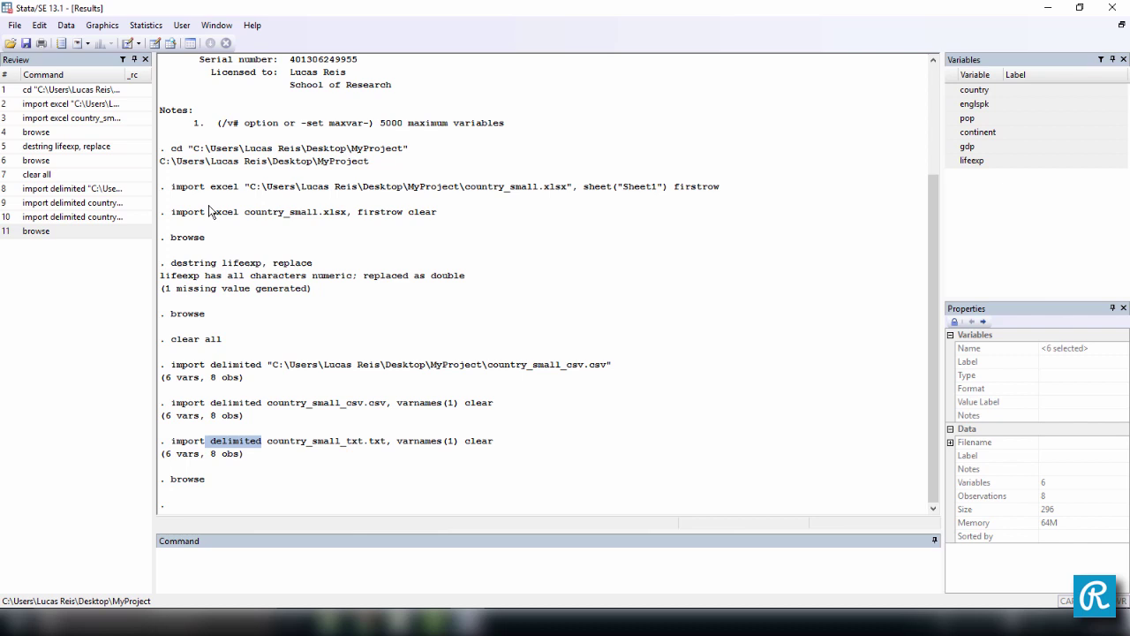
{"action": "left_click_drag", "start_coordinate": [212, 215], "coordinate": [238, 217]}
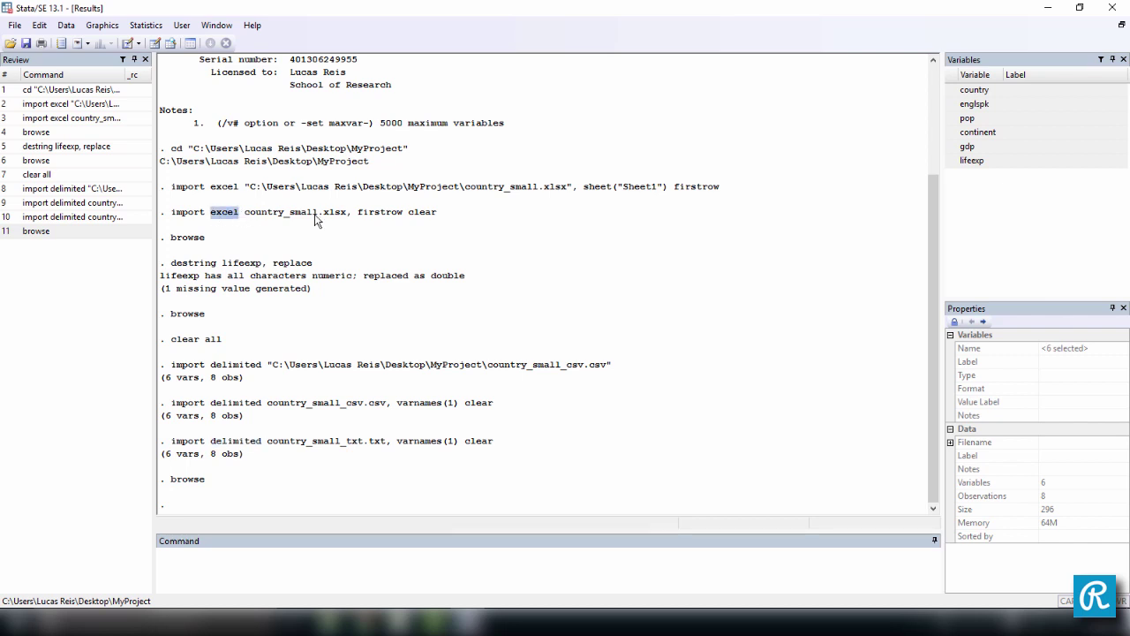
{"action": "left_click_drag", "start_coordinate": [348, 215], "coordinate": [432, 223]}
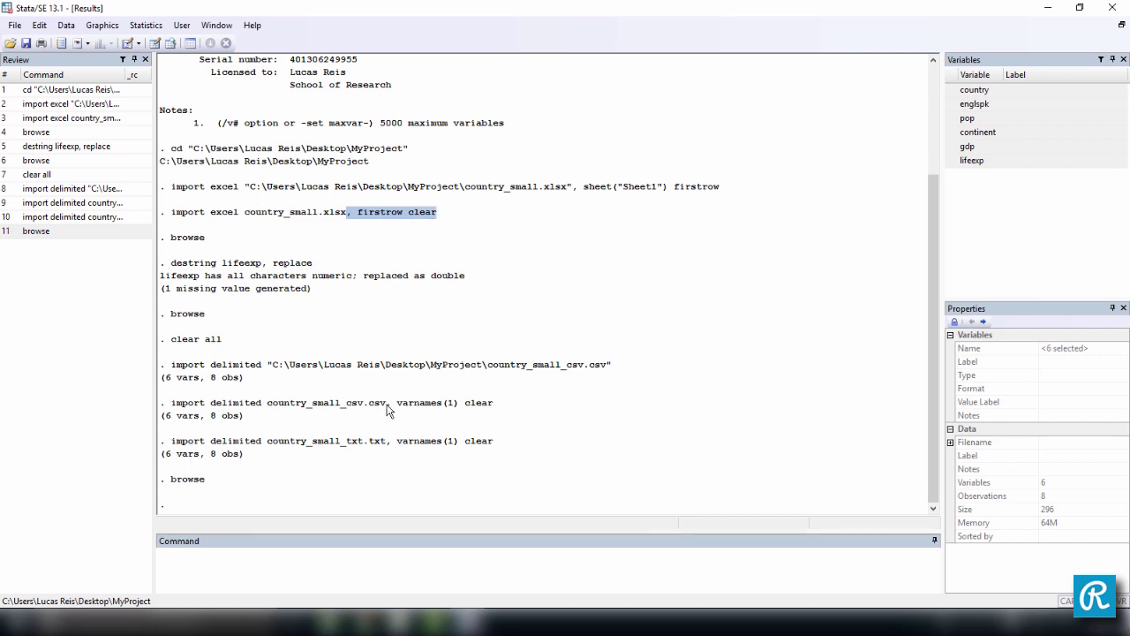
{"action": "left_click_drag", "start_coordinate": [387, 409], "coordinate": [458, 410]}
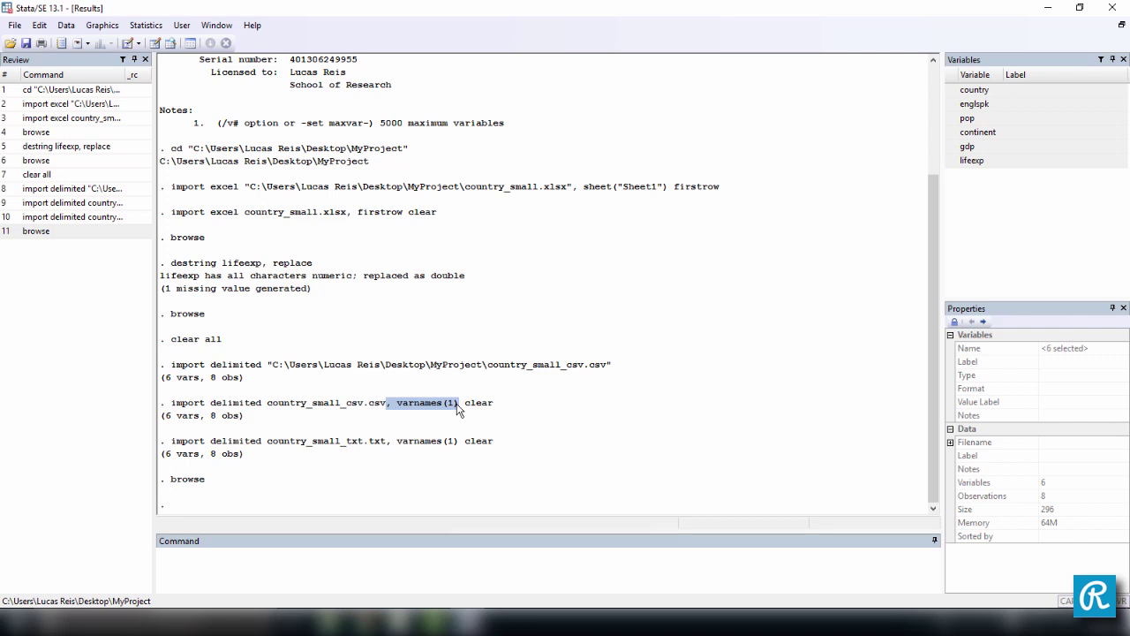
{"action": "left_click_drag", "start_coordinate": [458, 410], "coordinate": [494, 409]}
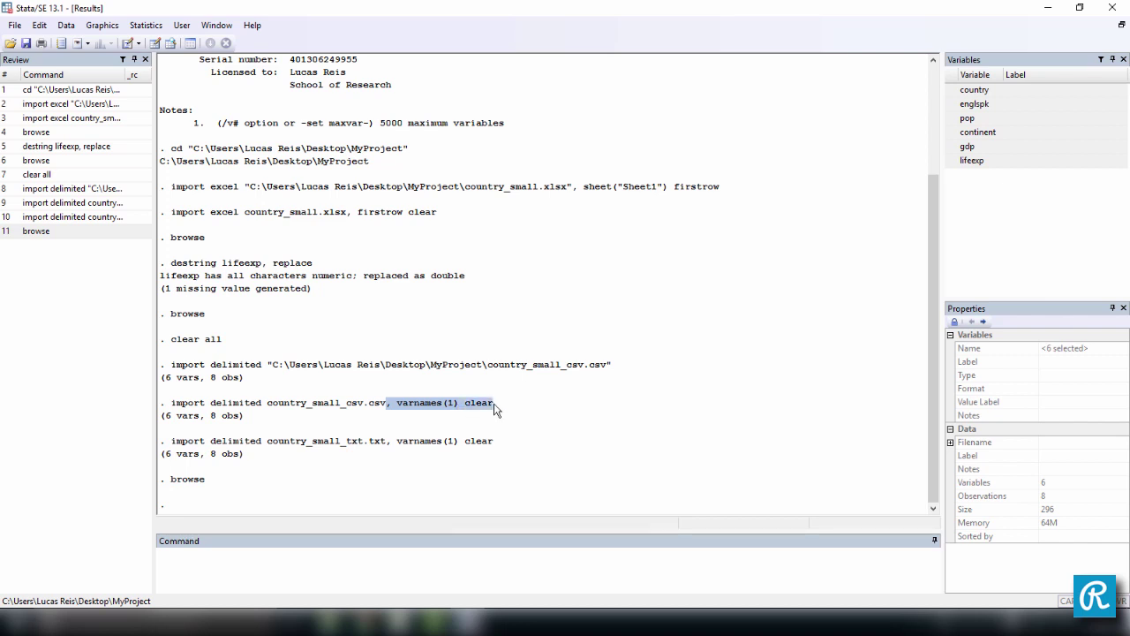
{"action": "left_click", "coordinate": [437, 574]}
{"action": "left_click", "coordinate": [431, 505]}
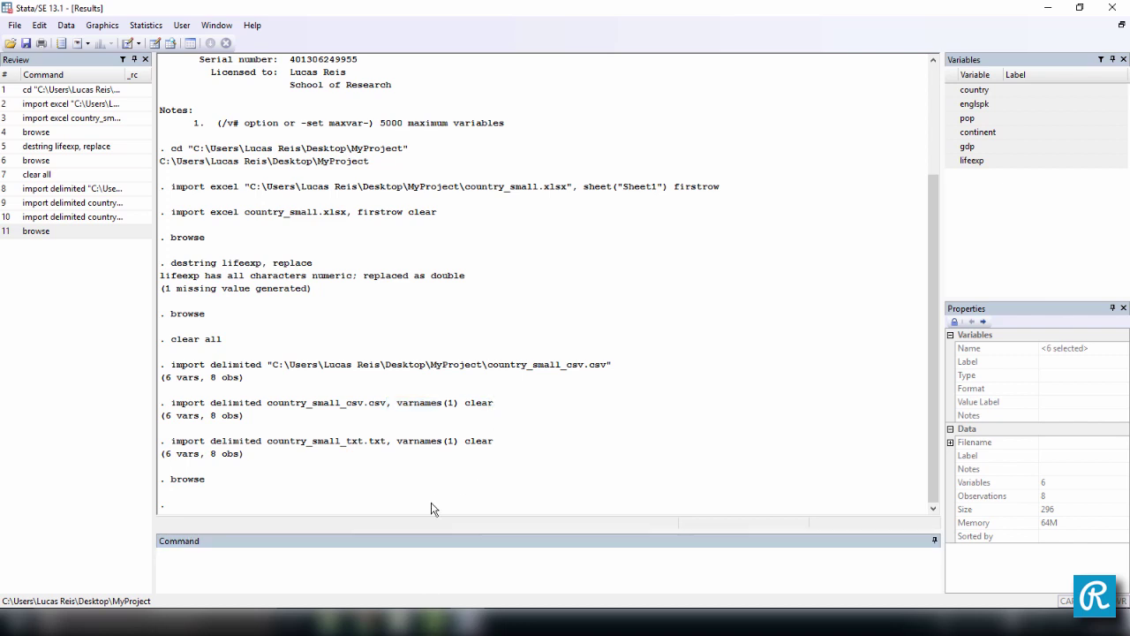
{"action": "left_click", "coordinate": [431, 563]}
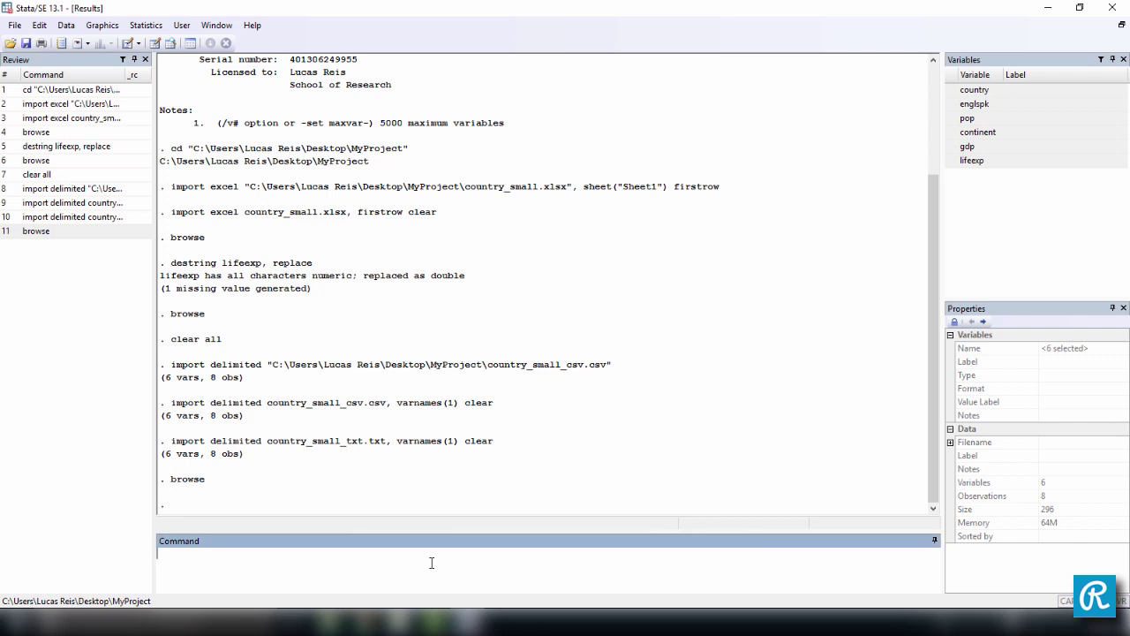